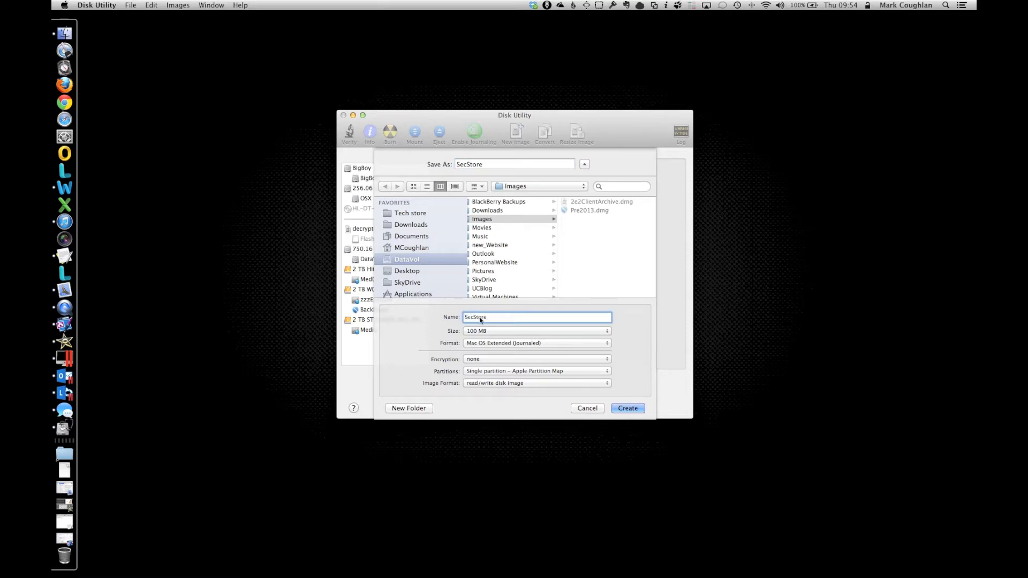
Step: Set the SecStore image size to a custom 5 GB
click(493, 333)
click(496, 408)
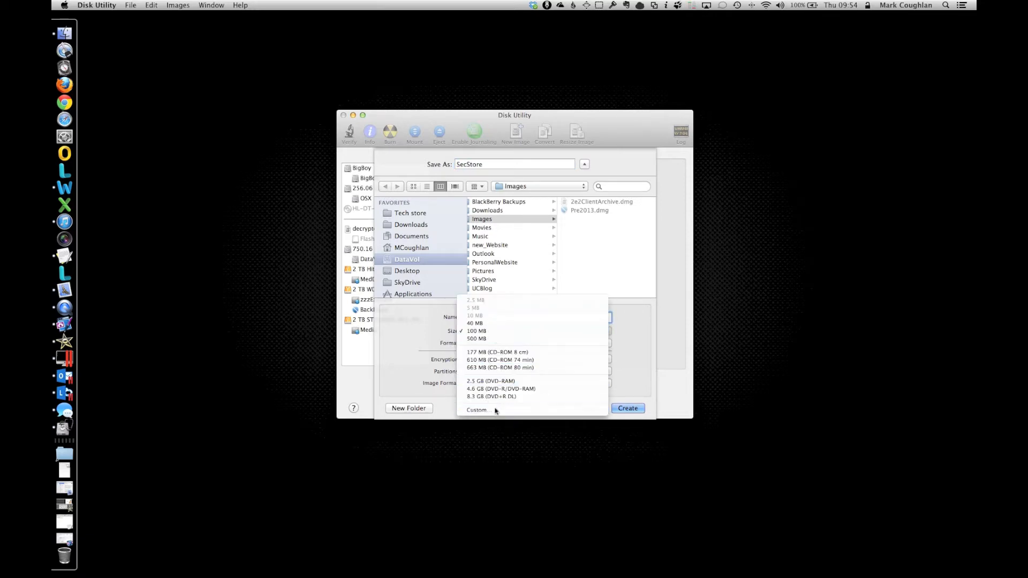
click(549, 172)
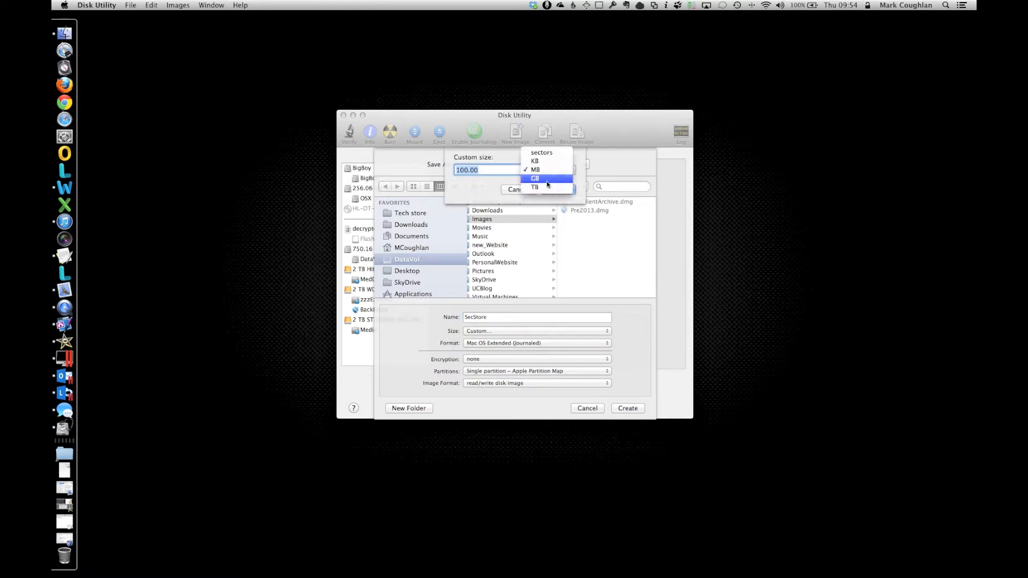
click(553, 180)
text(5.0)
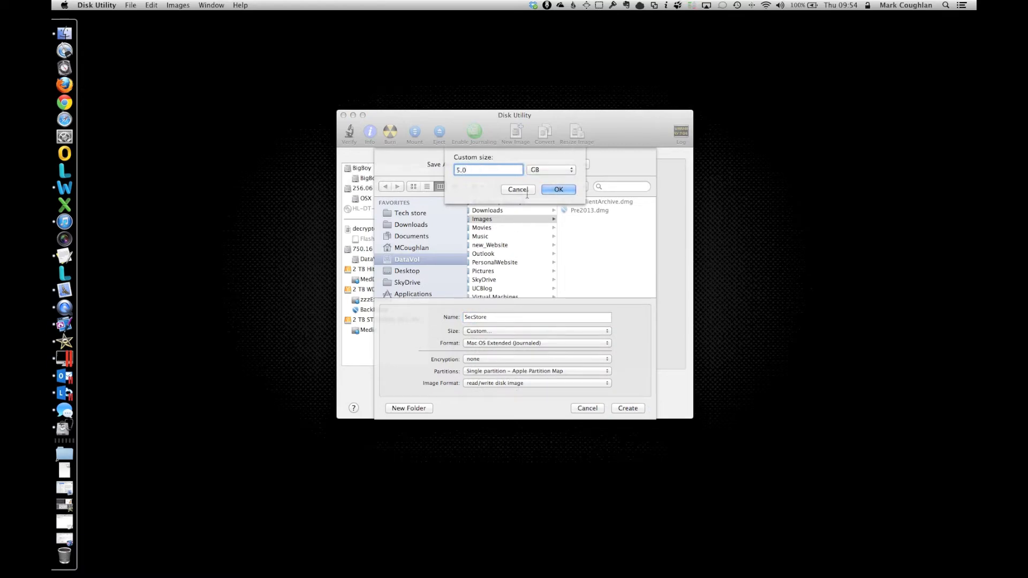
click(559, 189)
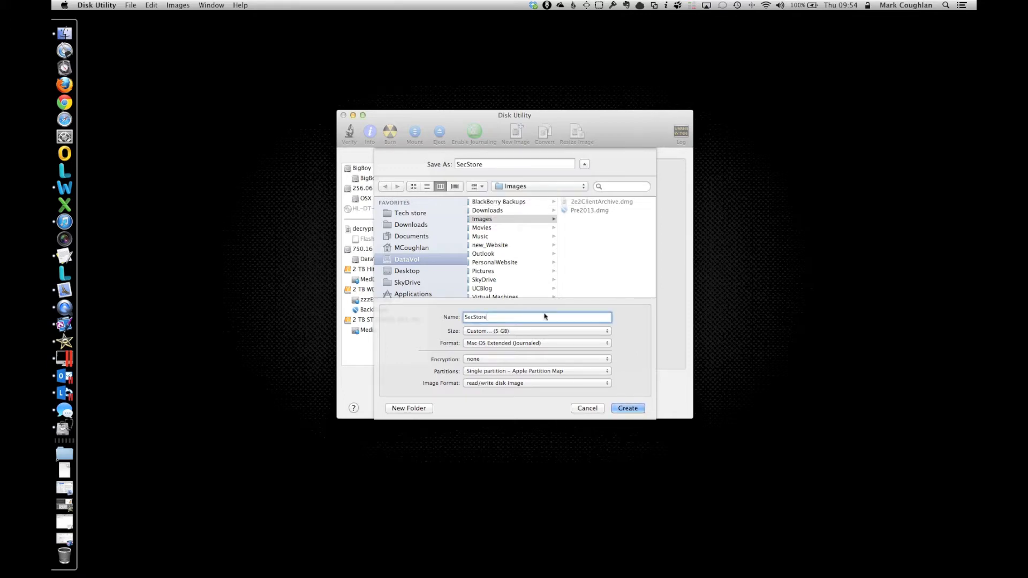
Step: Choose 256-bit AES encryption and the sparse disk image format
click(477, 362)
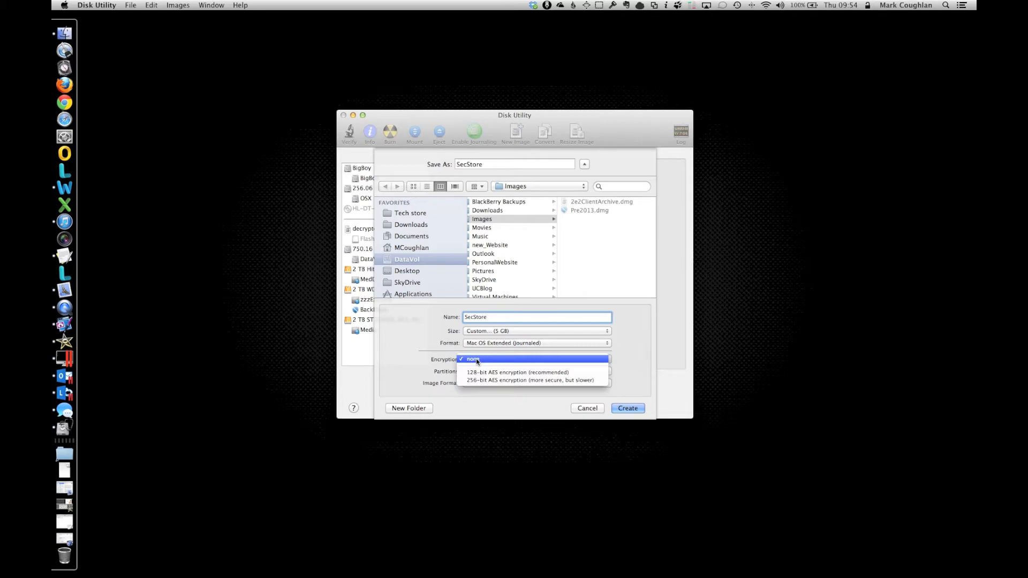
click(516, 381)
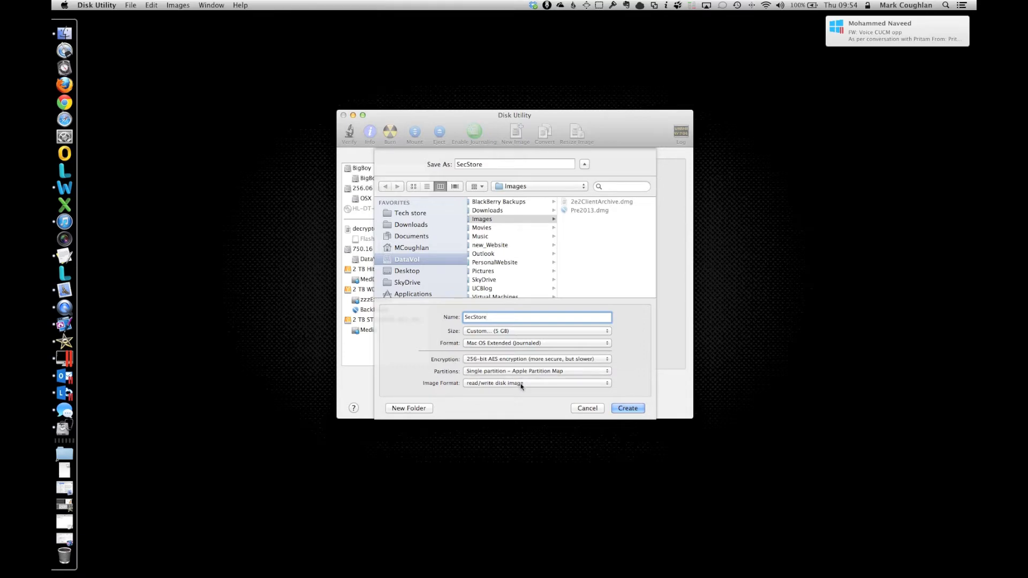
click(522, 383)
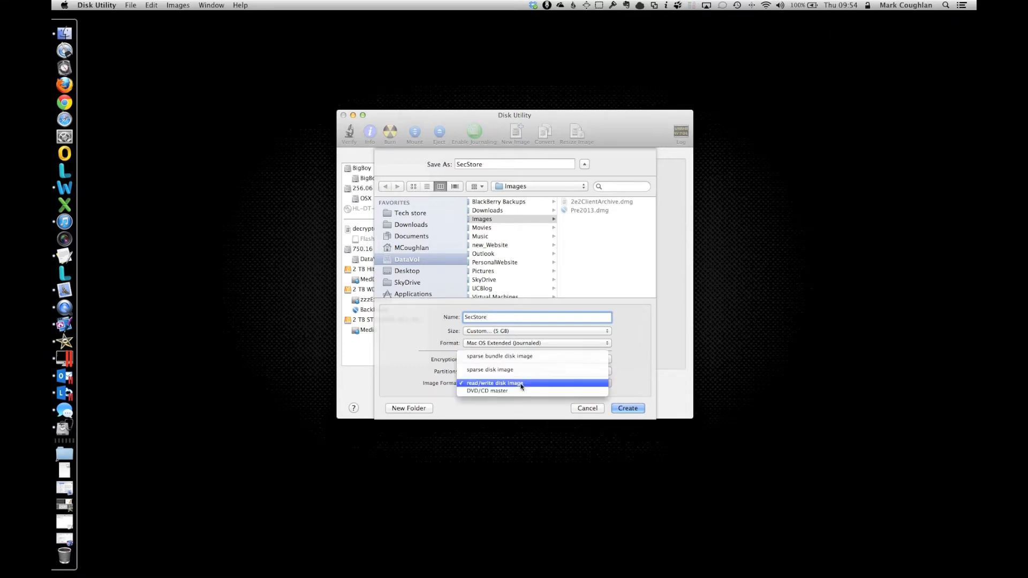
click(516, 372)
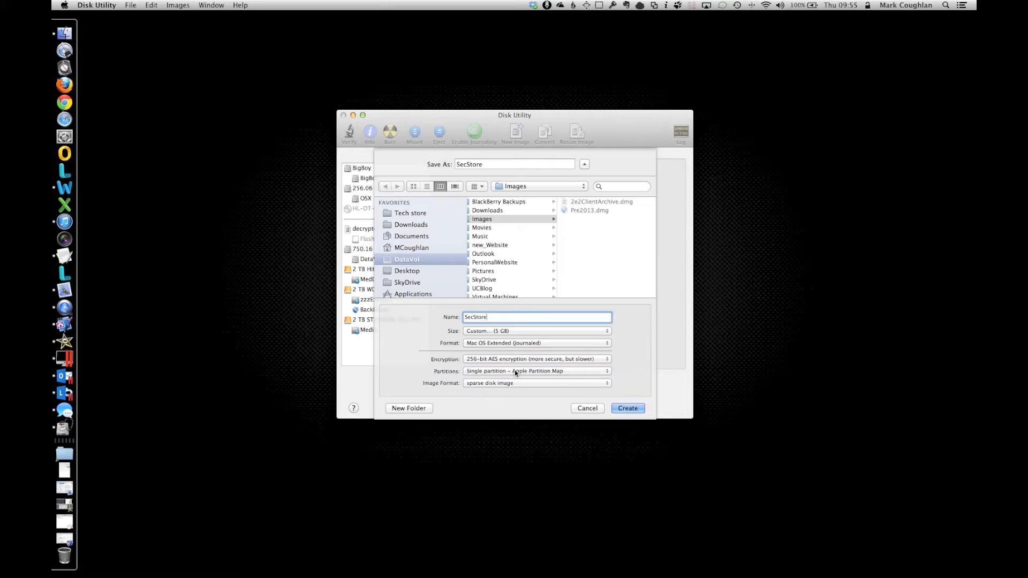
Step: Create SecStore.sparseimage, entering and verifying its password
click(625, 409)
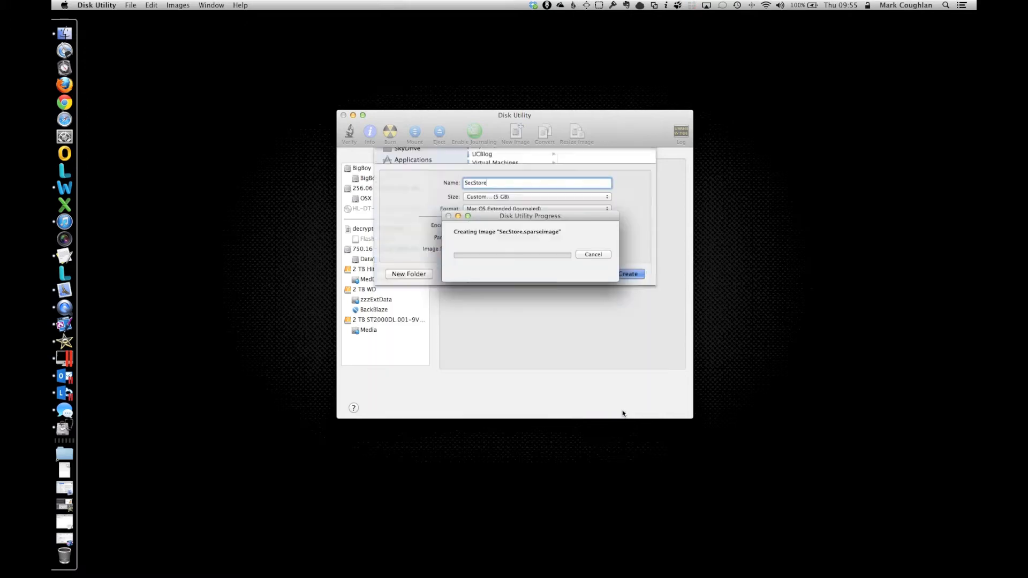
text(•••••••••••••)
key(Tab)
text(••••••••••••)
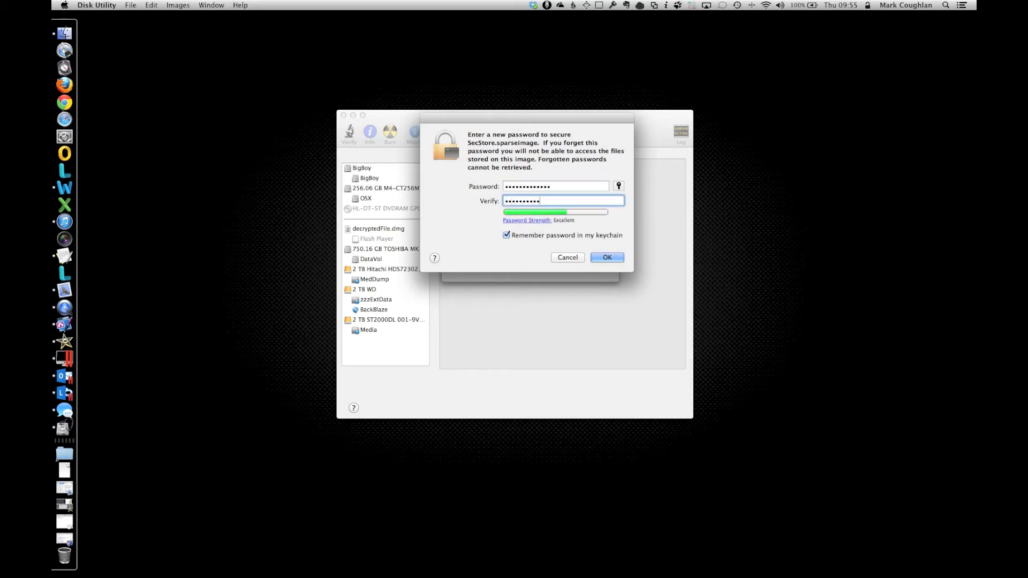
text(•)
click(608, 258)
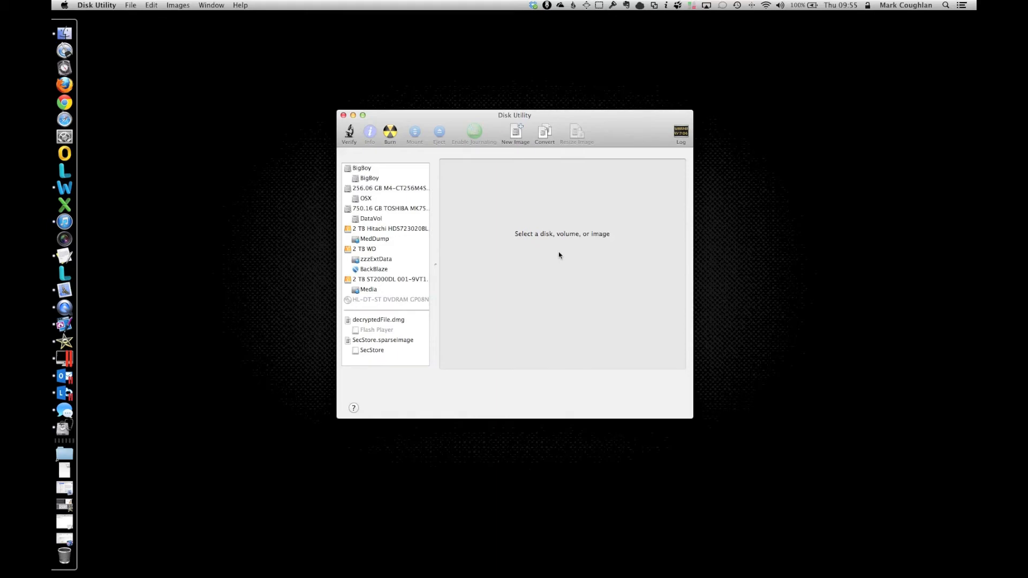
click(65, 33)
scroll(520, 268, down, 5)
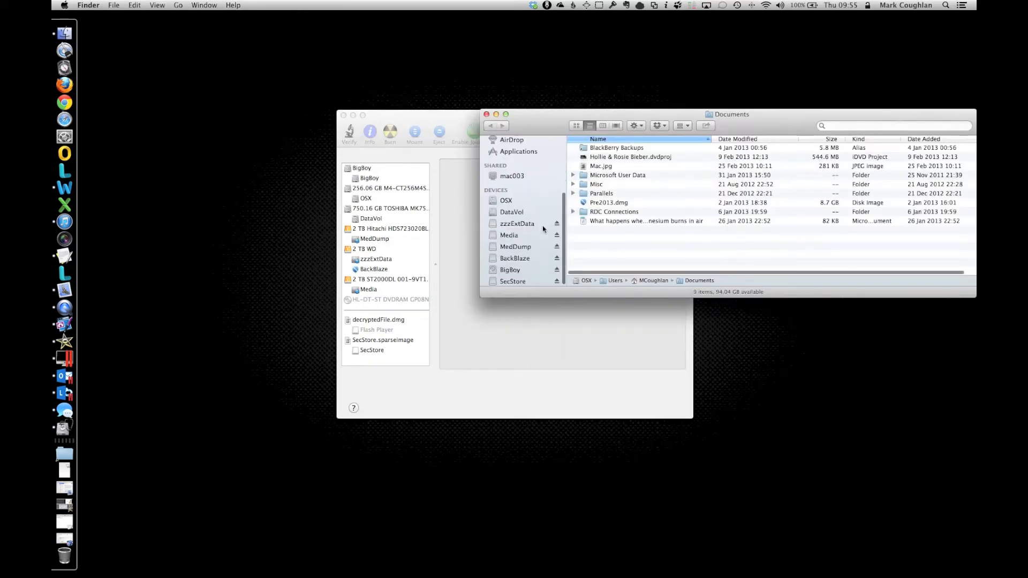
click(521, 280)
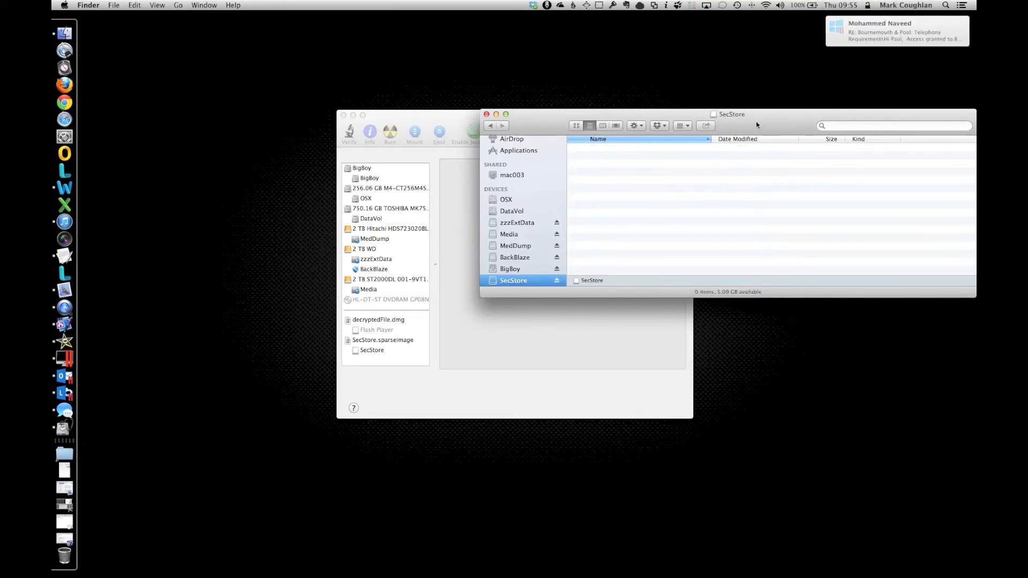
drag(750, 131, 522, 124)
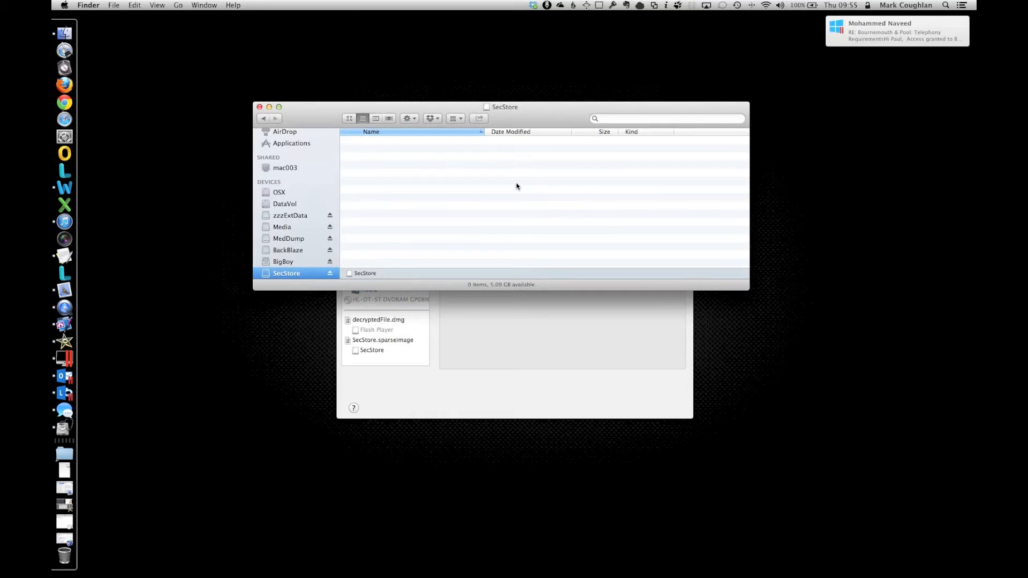
key(super+i)
drag(201, 24, 527, 80)
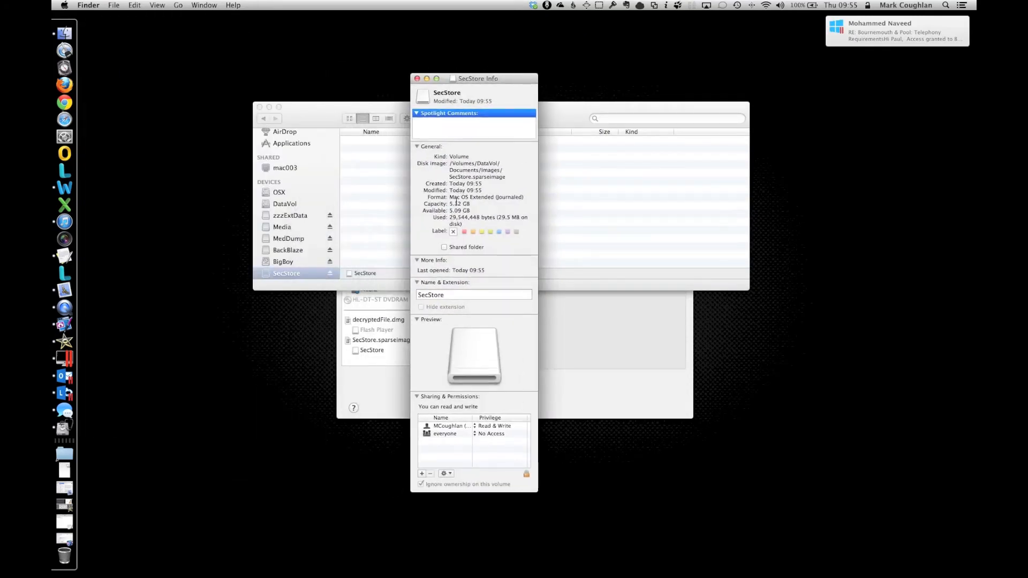
click(417, 79)
click(525, 114)
key(super+w)
click(503, 239)
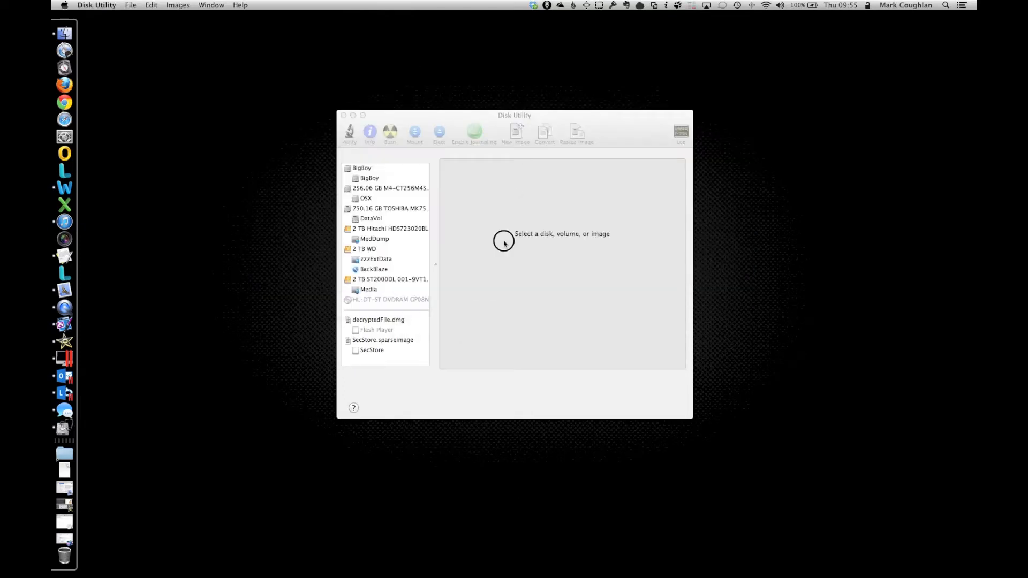
Step: Quit Disk Utility with Cmd+Q
key(super+q)
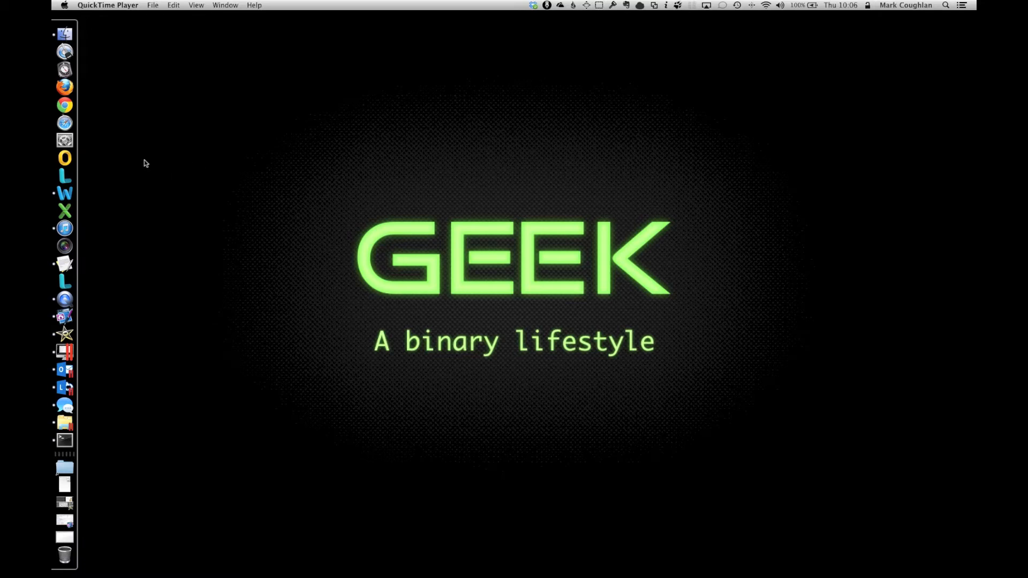
Step: Show the admin account's Login Items in System Preferences' Users & Groups
click(71, 142)
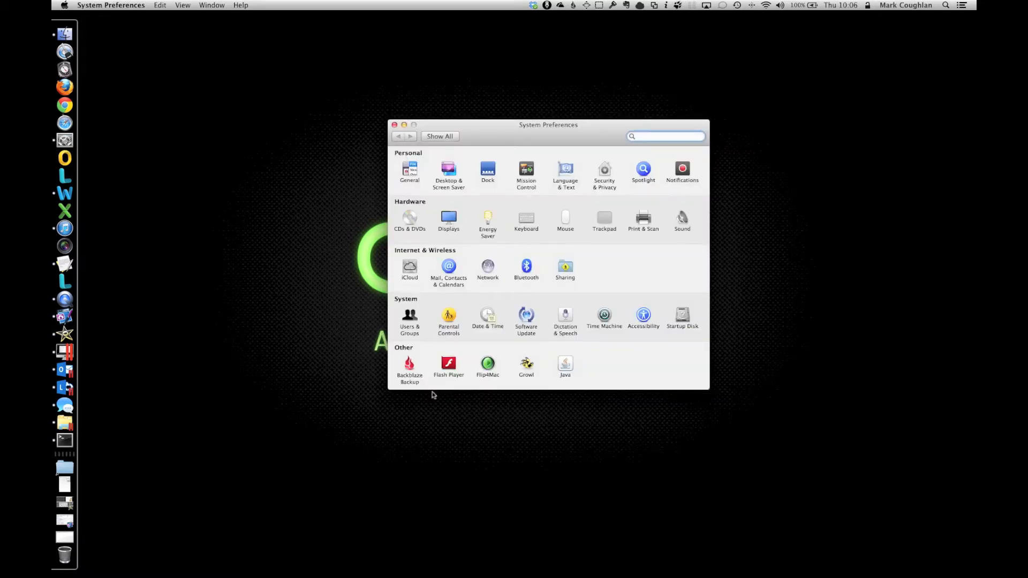
click(416, 321)
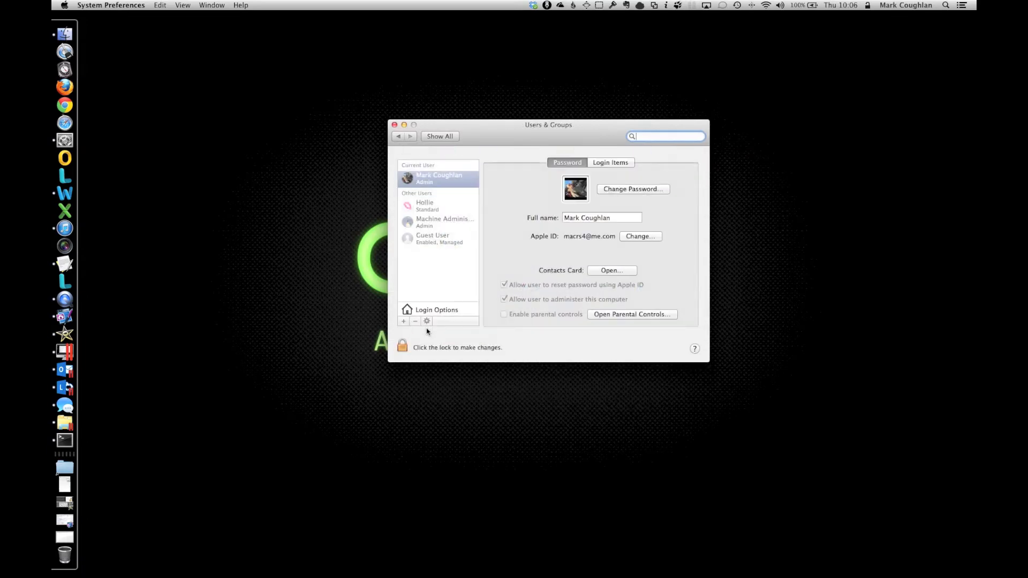
click(445, 189)
click(604, 163)
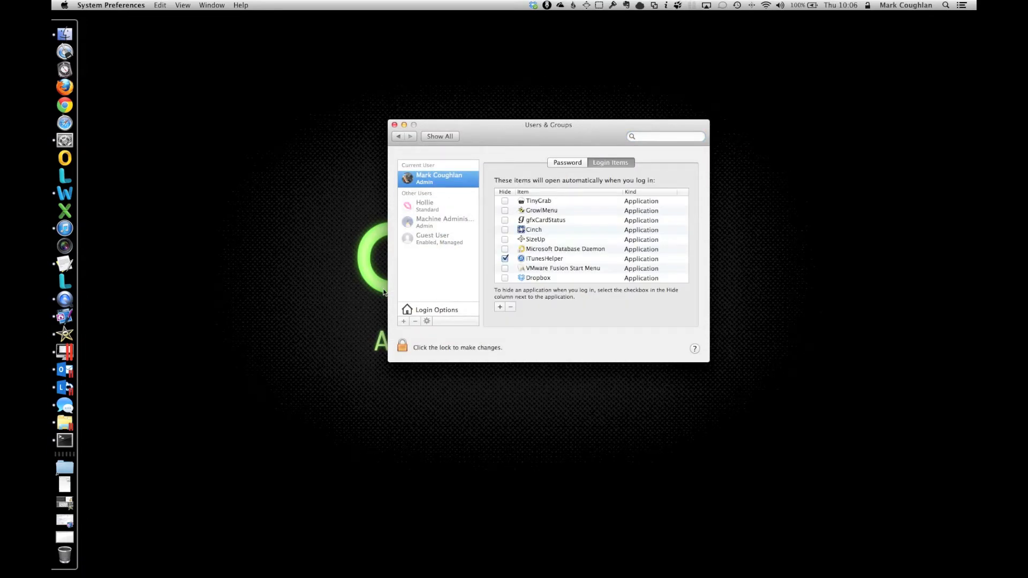
Step: Browse in Finder to the Images folder inside DataVol's Documents
click(65, 34)
drag(705, 166, 558, 358)
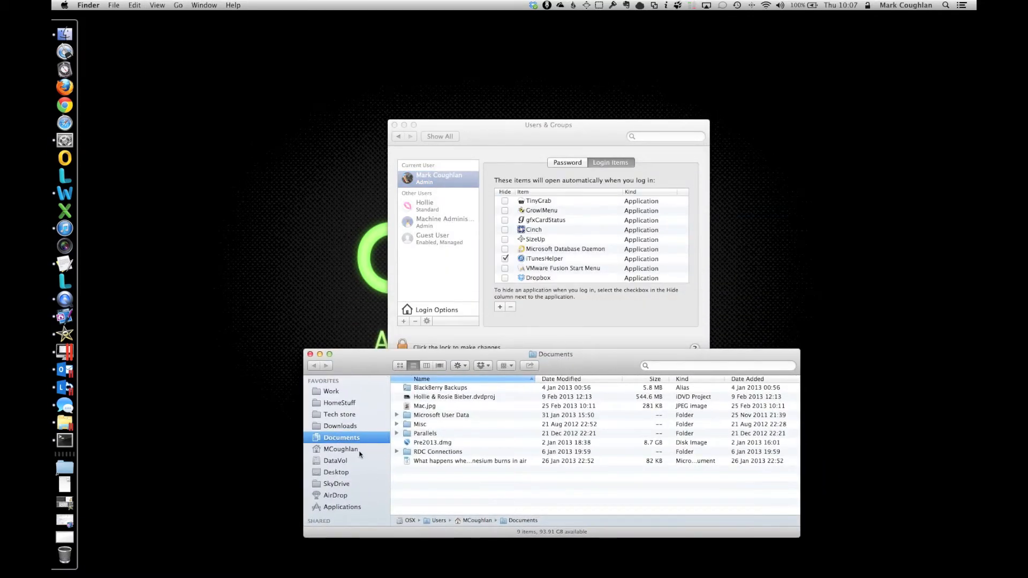
click(343, 461)
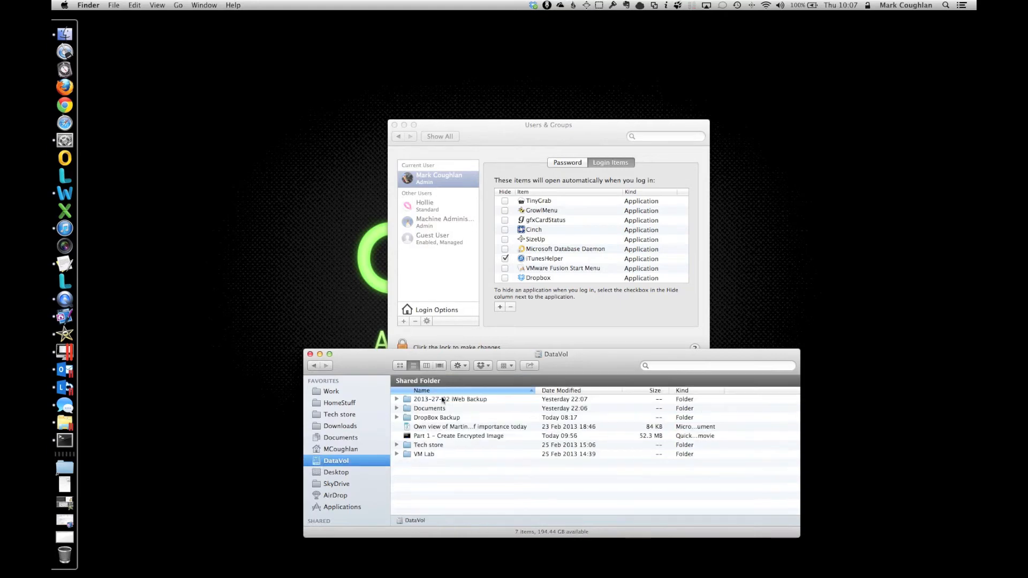
double_click(436, 407)
double_click(456, 418)
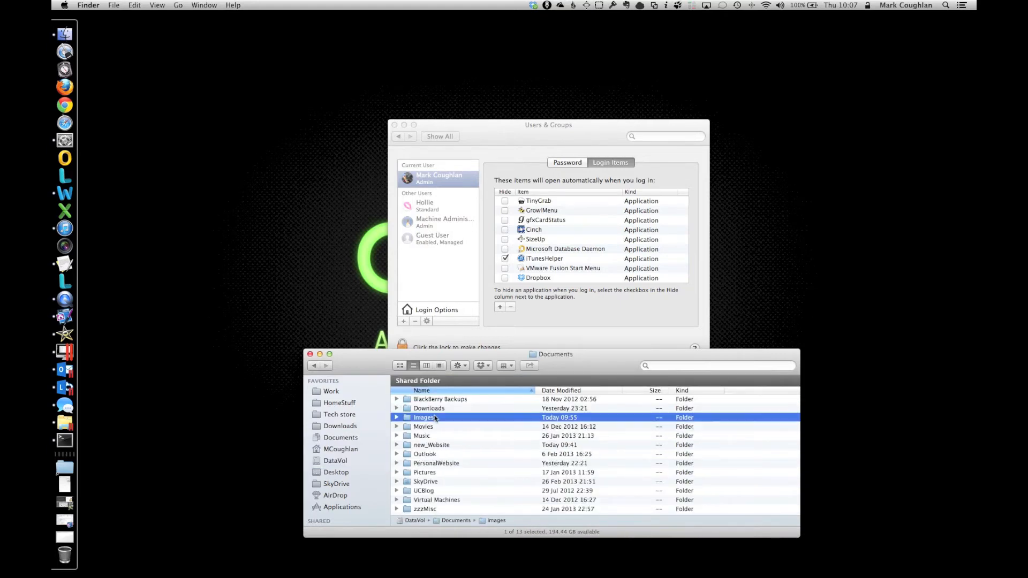
Step: Add SecStore.sparseimage to the login items, then quit System Preferences
click(459, 421)
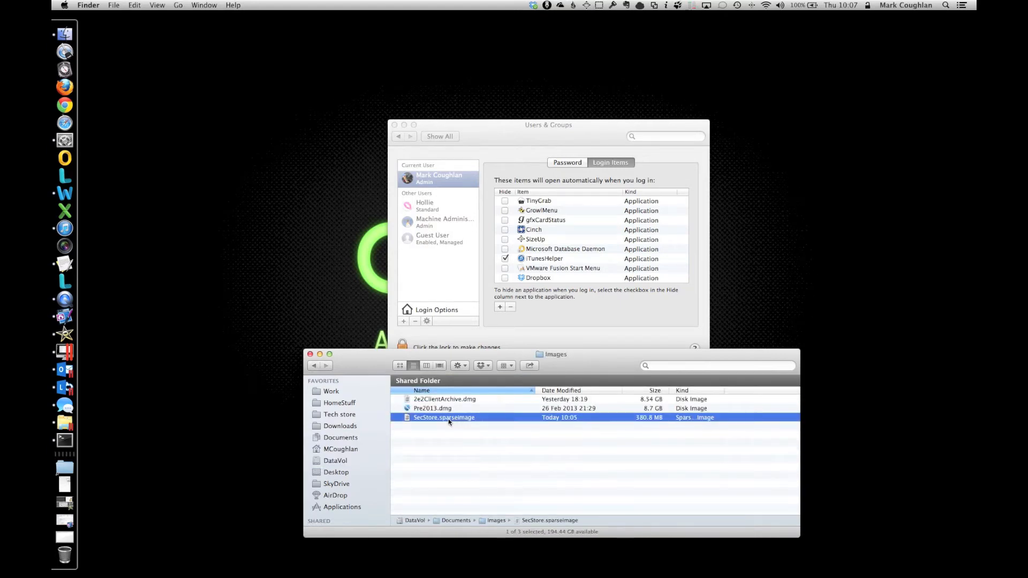
drag(449, 422, 594, 259)
click(587, 279)
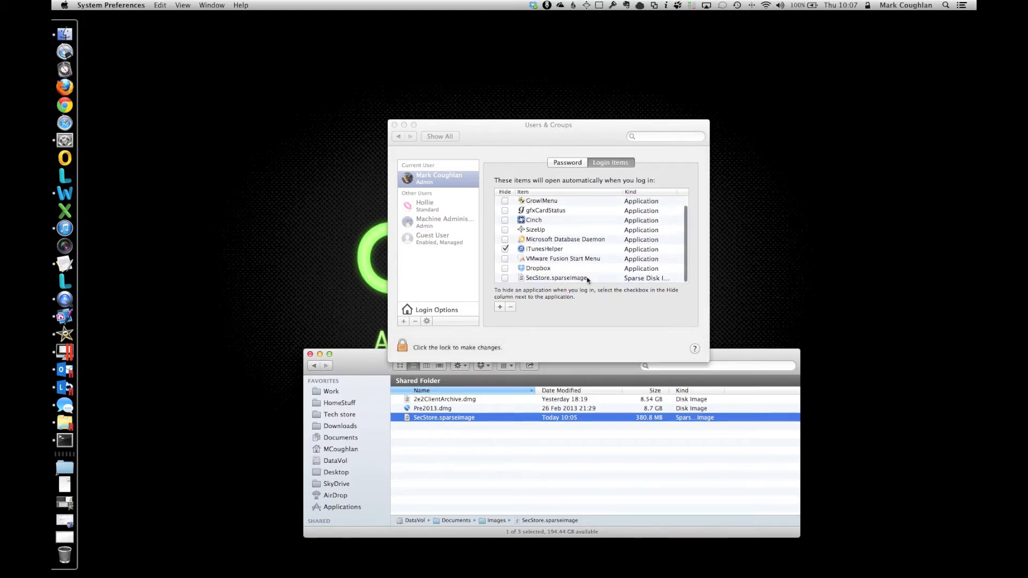
click(584, 278)
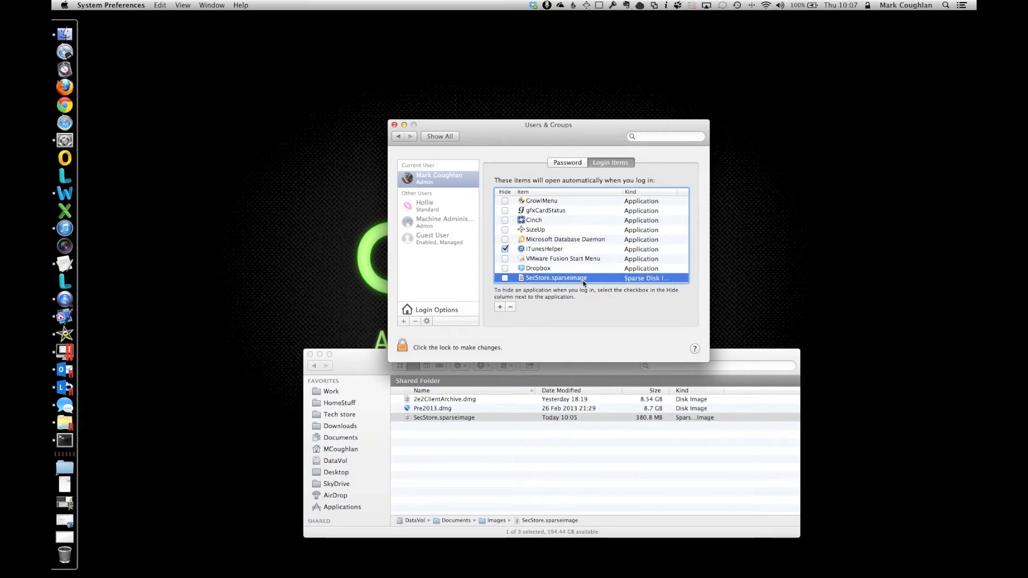
key(super+q)
drag(581, 357, 559, 317)
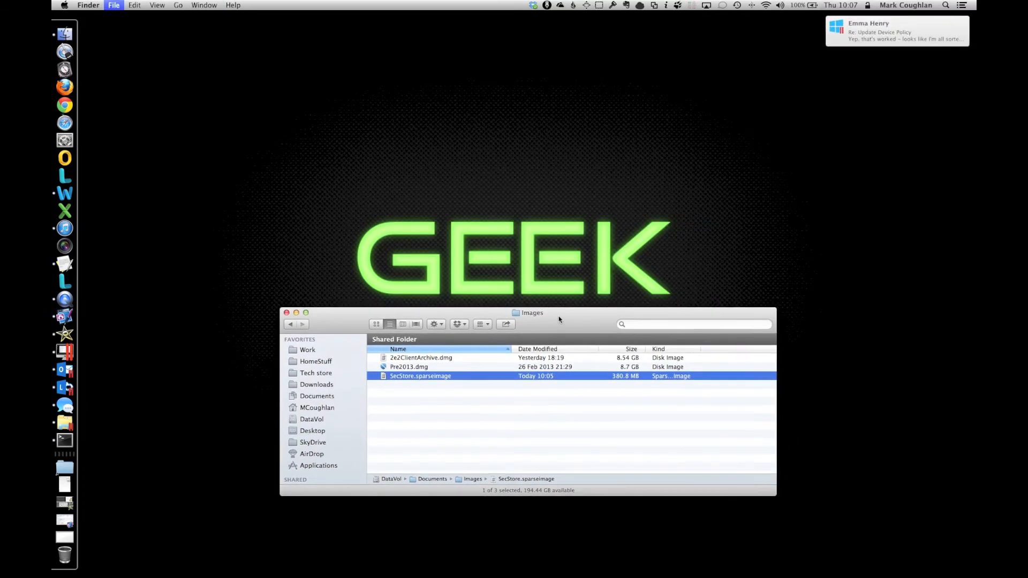
Step: Close the Images Finder window and bring up the Dropbox menu bar menu
key(super+w)
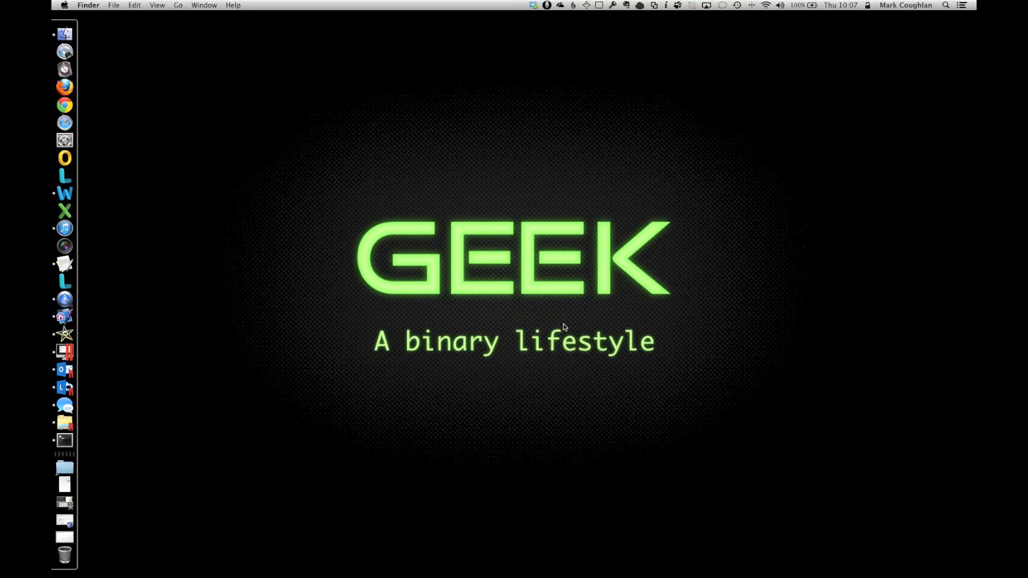
click(535, 6)
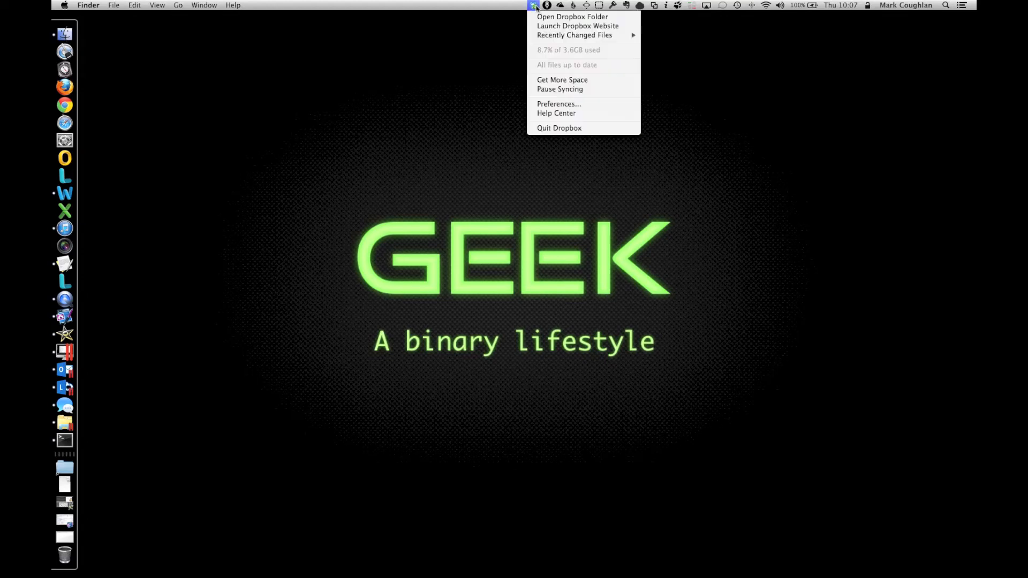
Step: Quit Dropbox and show the home folder in a new Finder window
click(563, 128)
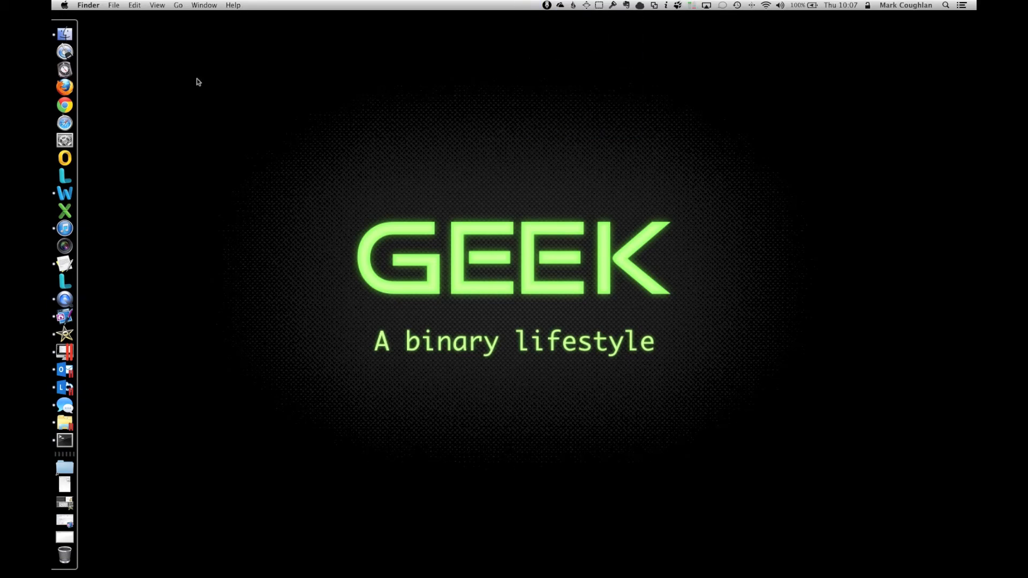
click(54, 36)
drag(531, 349, 532, 168)
click(311, 258)
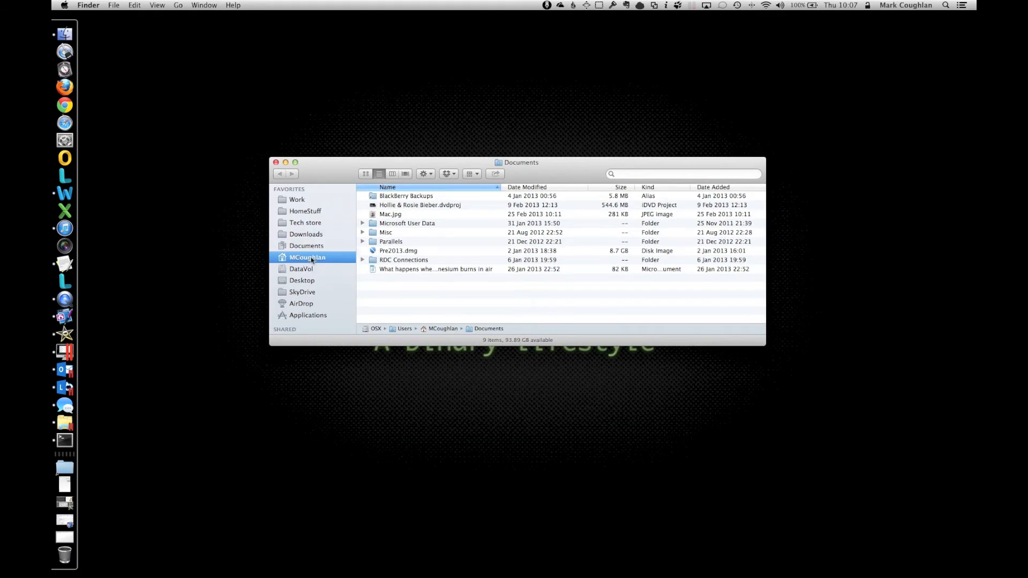
Step: Rename the Dropbox folder to Dropbox_backup
click(382, 251)
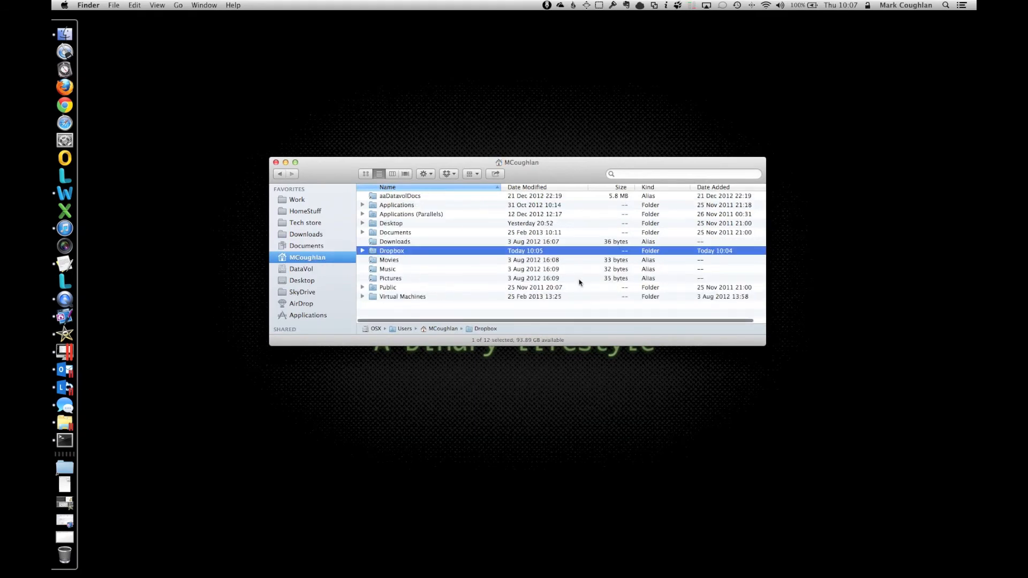
key(Return)
key(Right)
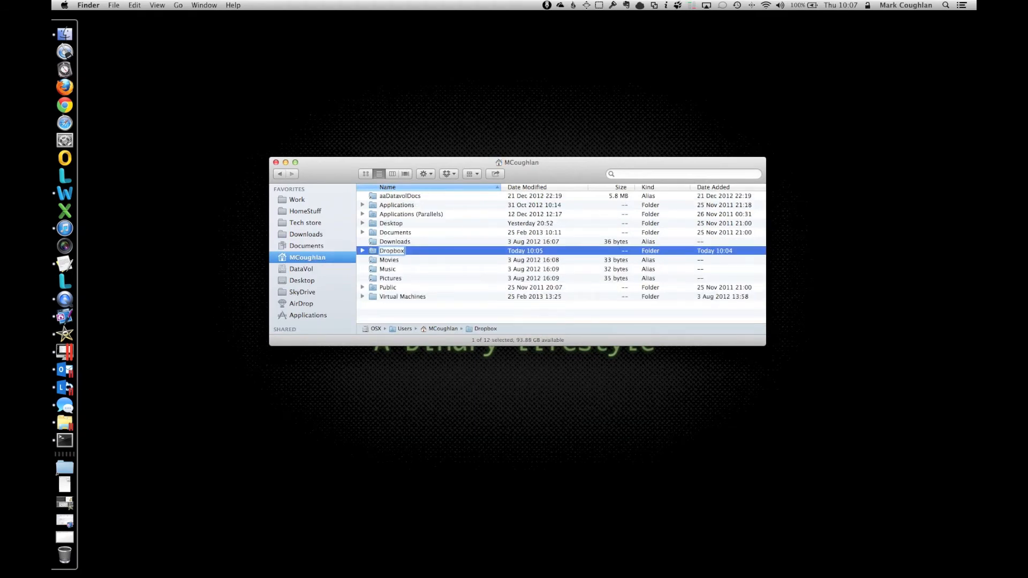
text(_backup)
key(Return)
Step: Launch Dropbox via Spotlight, unlink it from the previous account with Relink, then quit it
key(super+space)
text(drop)
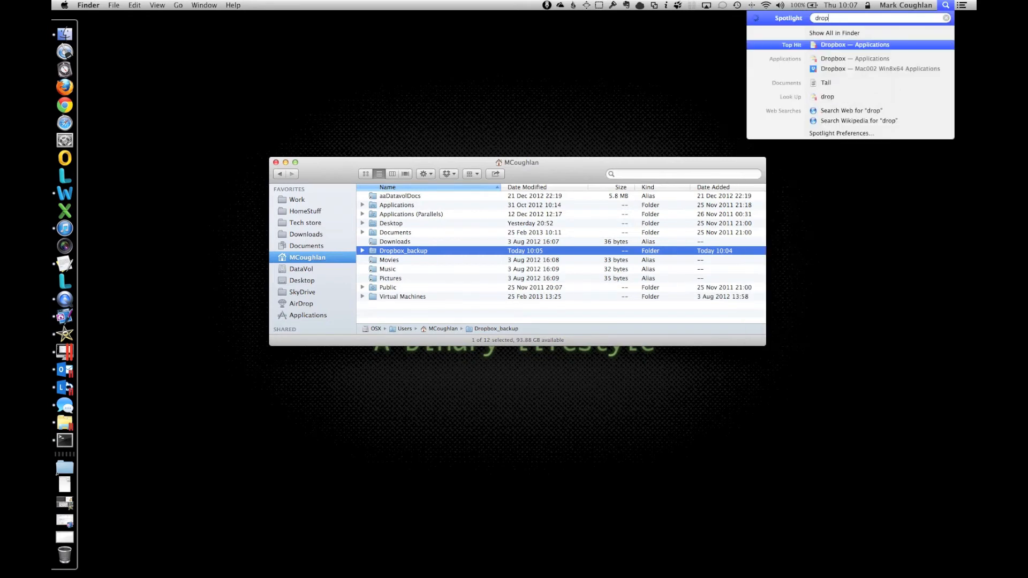
key(Return)
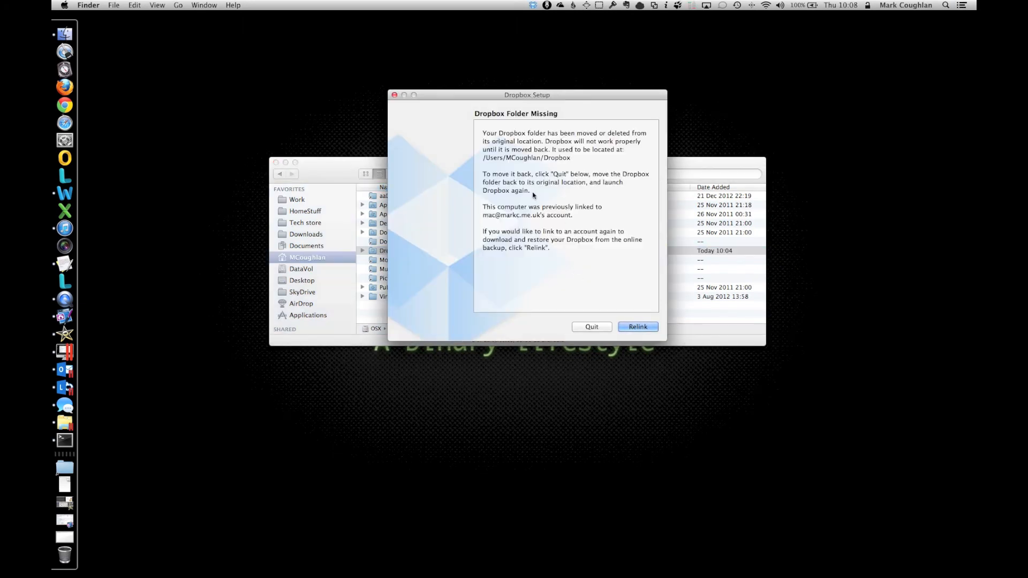
click(632, 328)
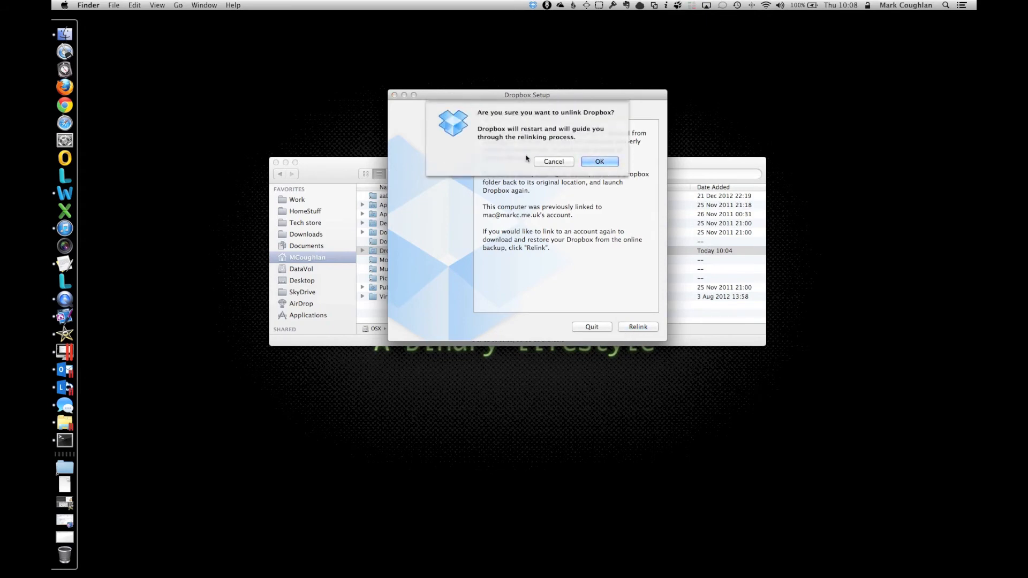
click(595, 162)
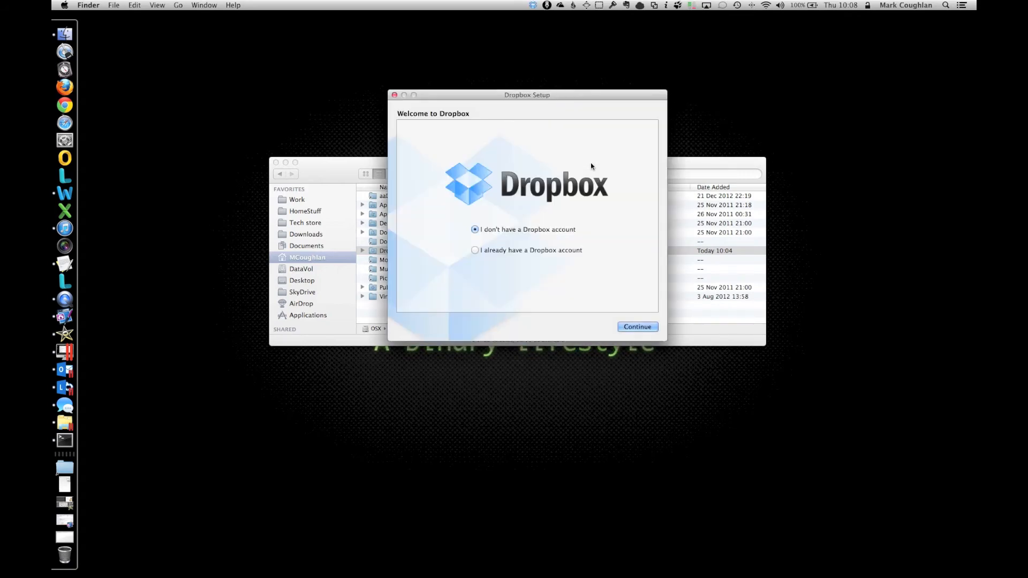
click(534, 5)
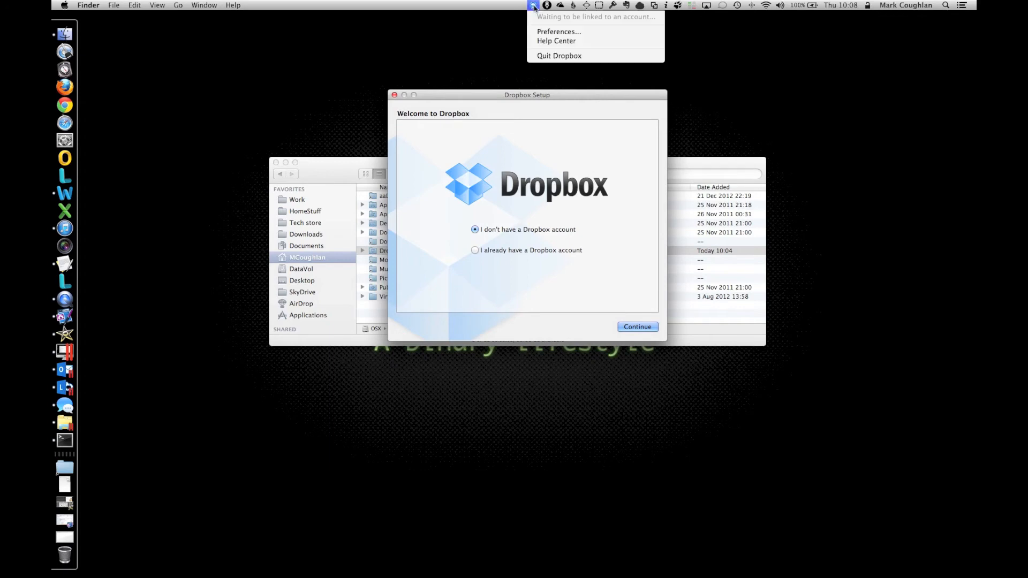
click(568, 58)
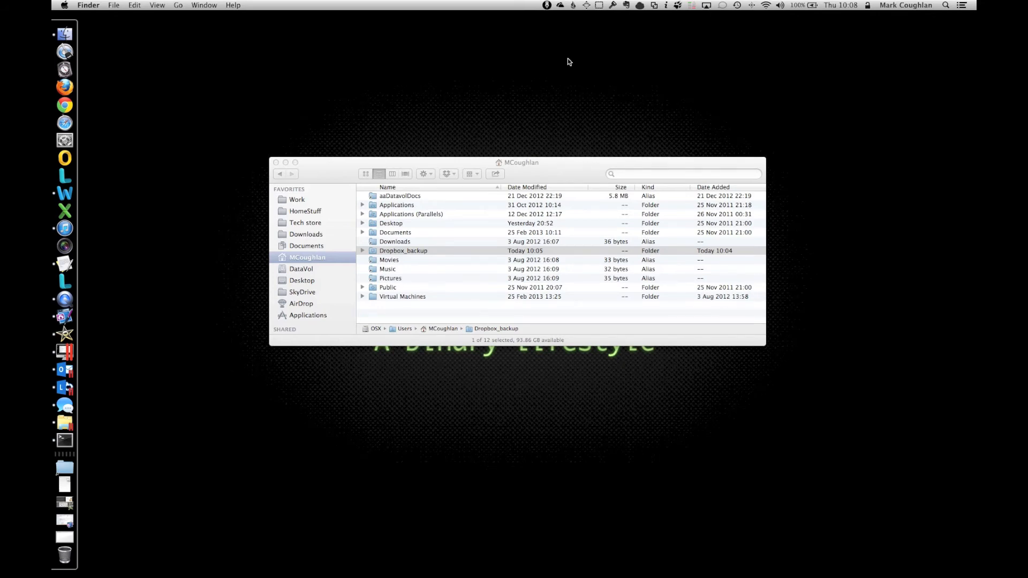
Step: Run ln -s /Volumes/SecStore/ ~/Dropbox in Terminal, then quit Terminal
key(super+space)
text(terminal)
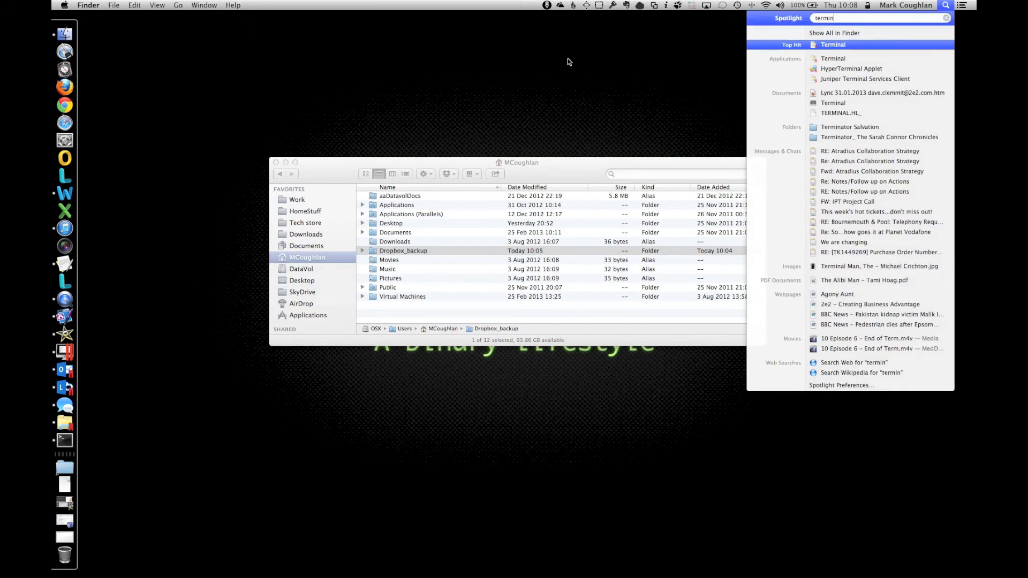
key(Return)
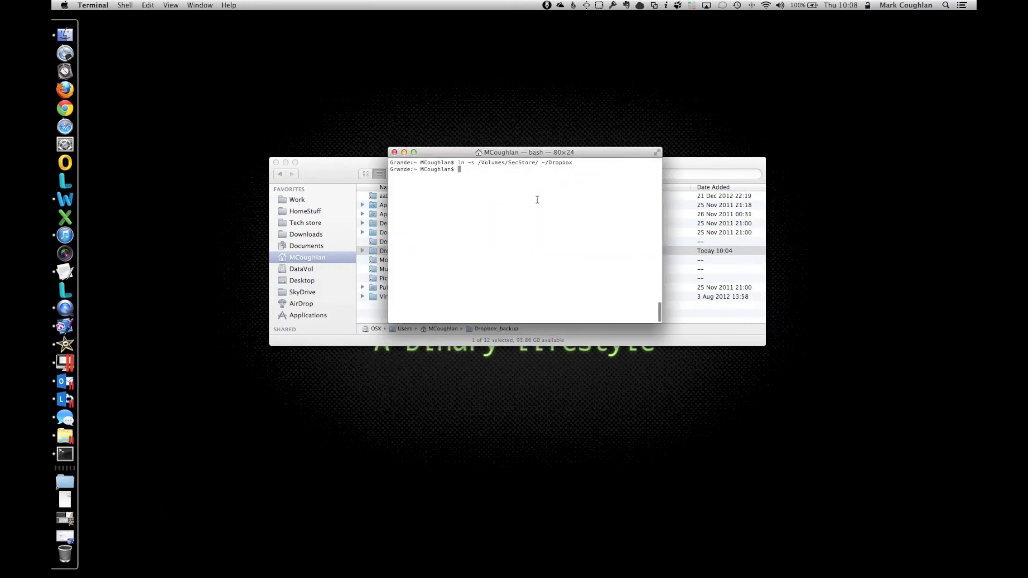
key(Up)
key(Return)
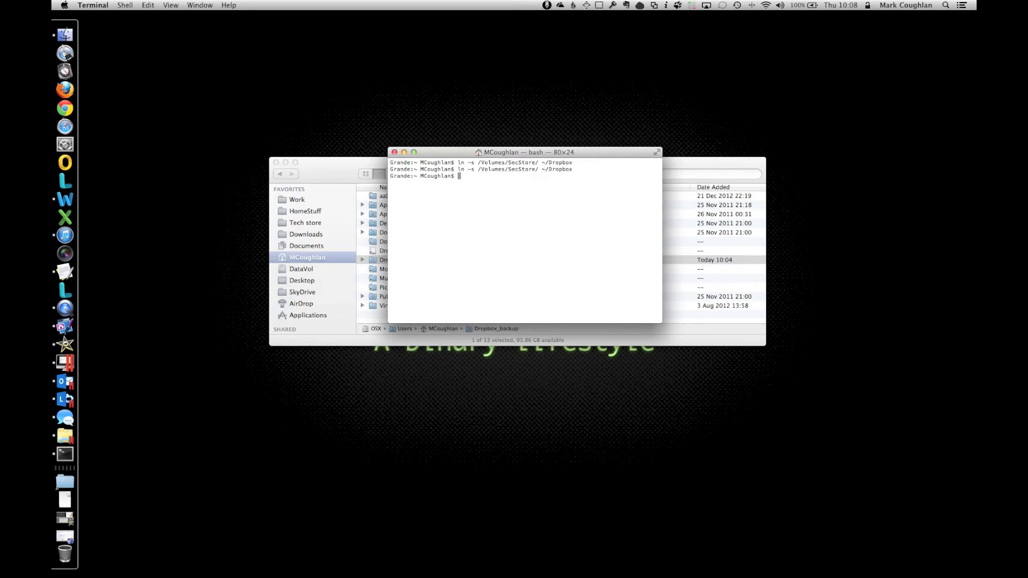
key(super+q)
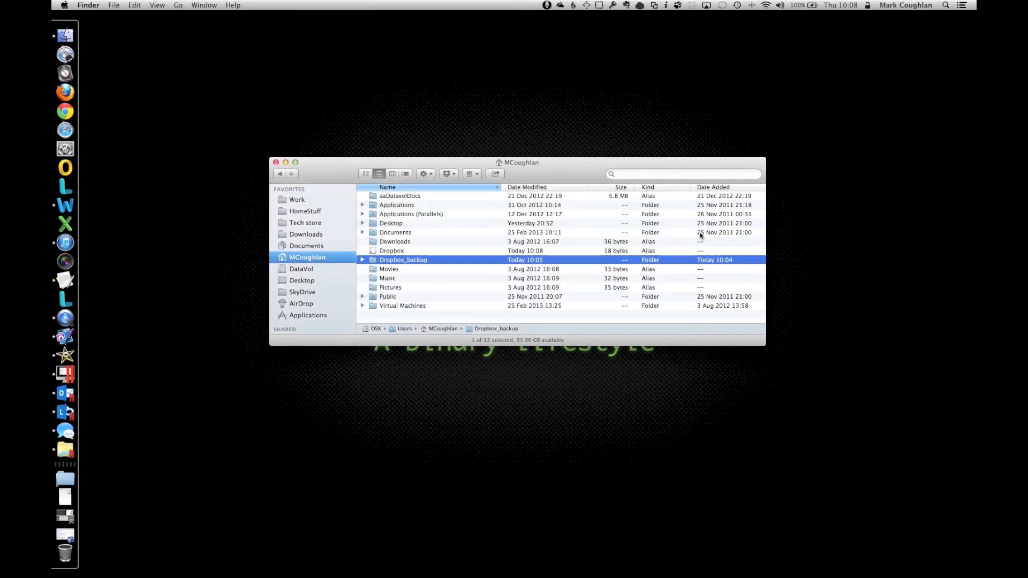
Step: Open the Dropbox alias and confirm it shows the empty SecStore volume with 5.09 GB available
drag(766, 256, 668, 259)
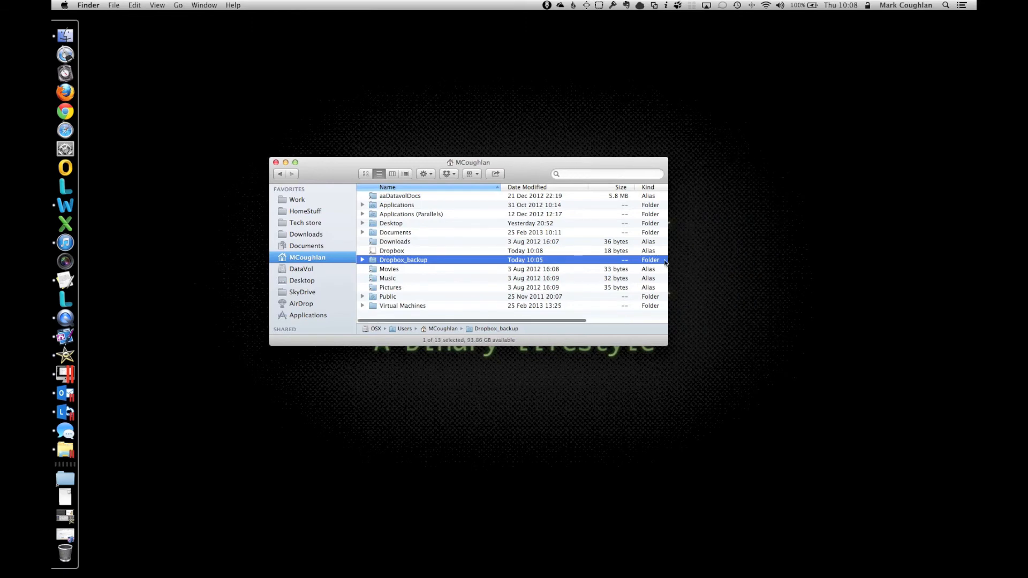
click(394, 250)
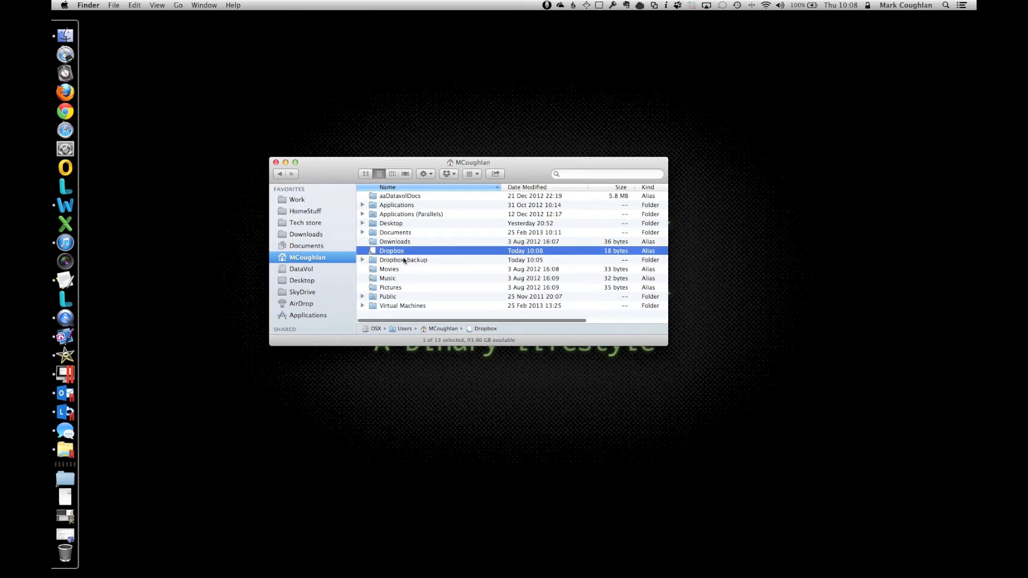
double_click(402, 252)
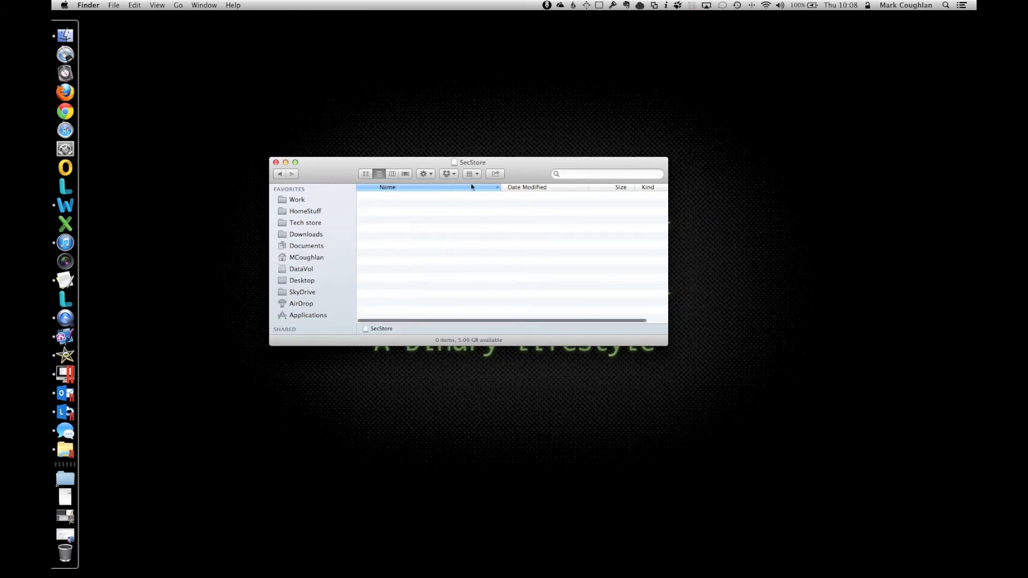
super+click(476, 165)
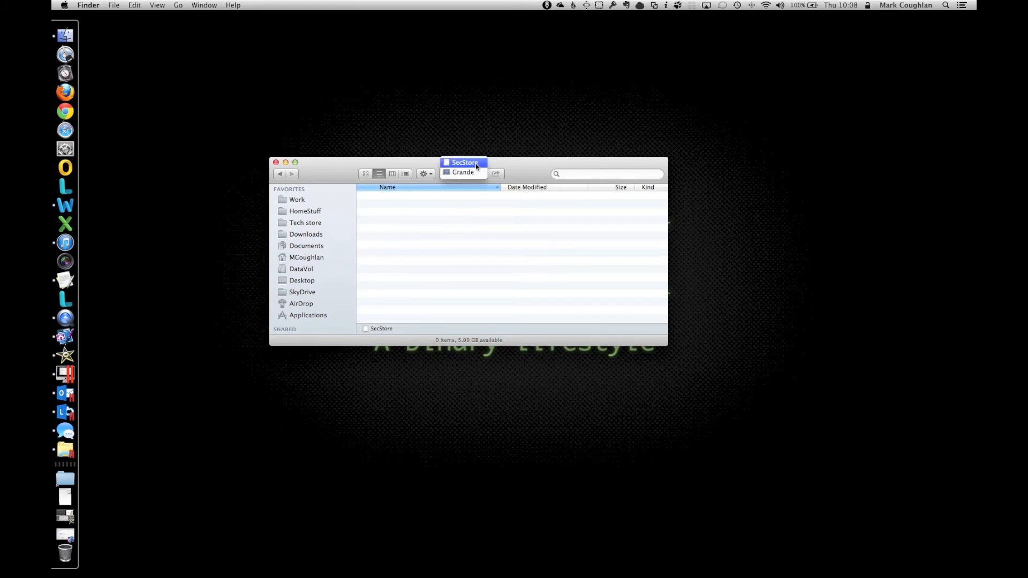
drag(501, 164, 360, 137)
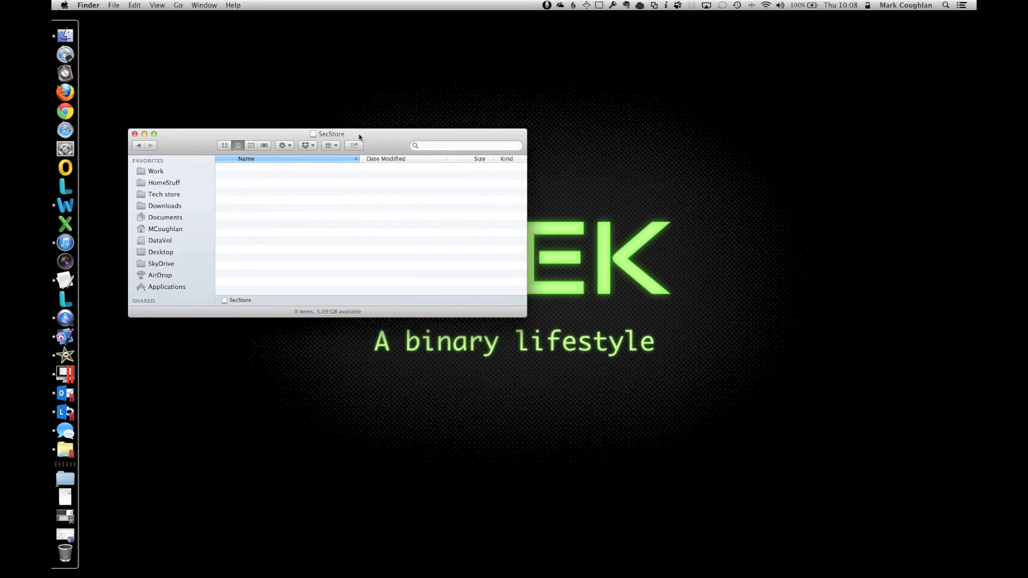
key(super+n)
Step: Paste all five Dropbox_backup items into the SecStore window, then close it
drag(535, 175, 762, 173)
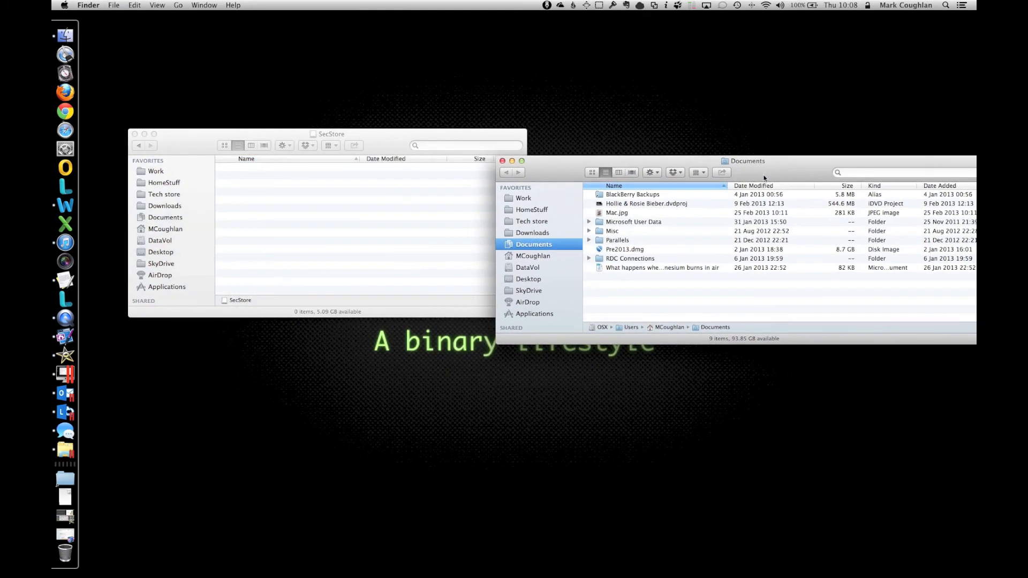
click(546, 257)
click(637, 260)
double_click(636, 260)
key(super+a)
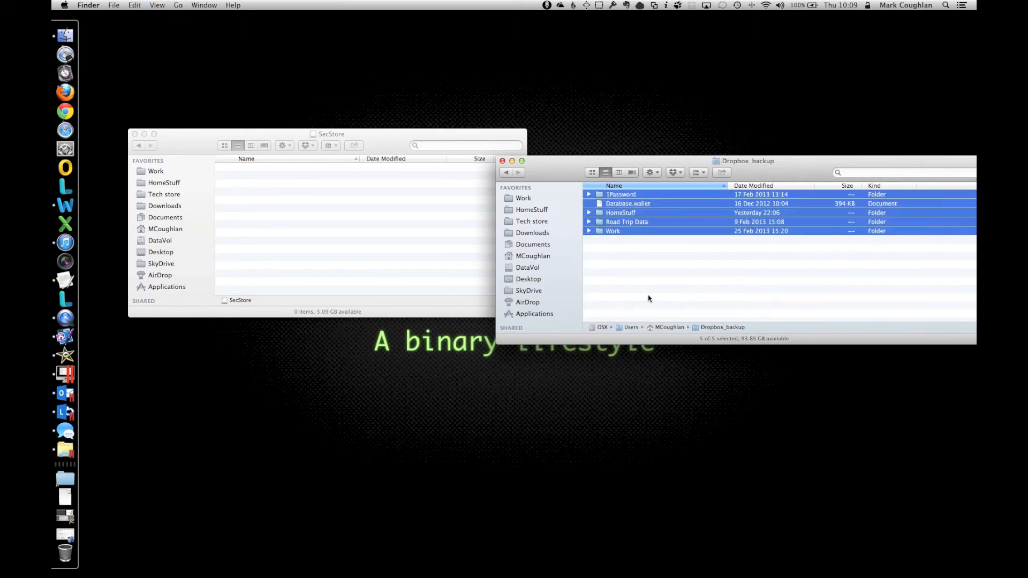
click(365, 230)
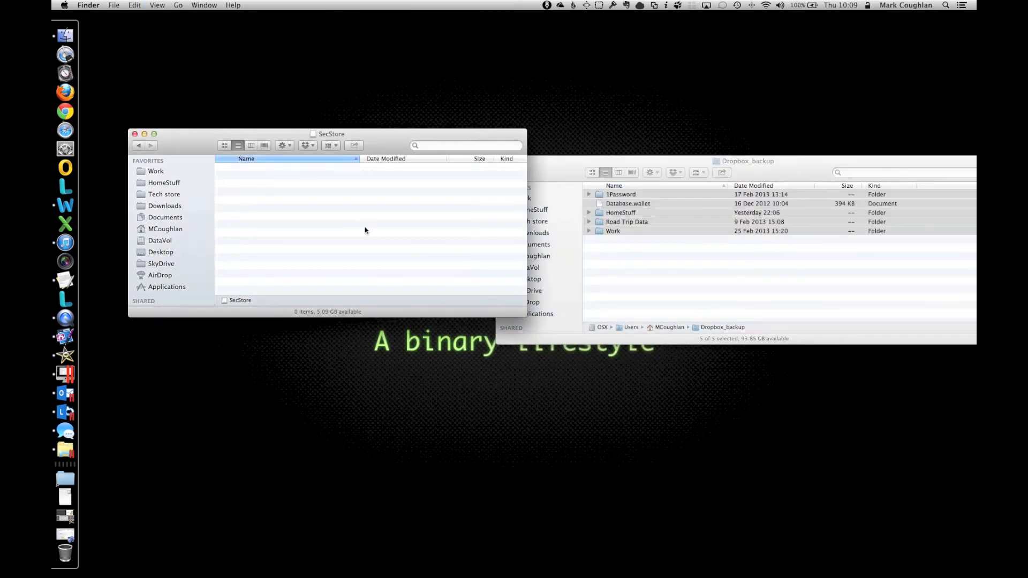
key(super+v)
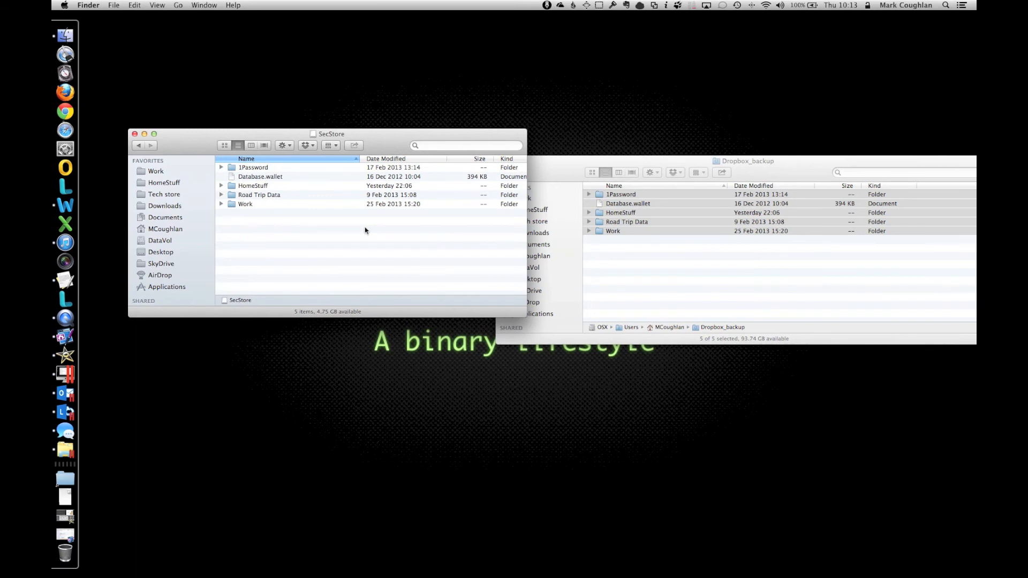
key(cmd+w)
Step: Close the Dropbox_backup window and launch Dropbox through Spotlight
click(616, 276)
key(cmd+w)
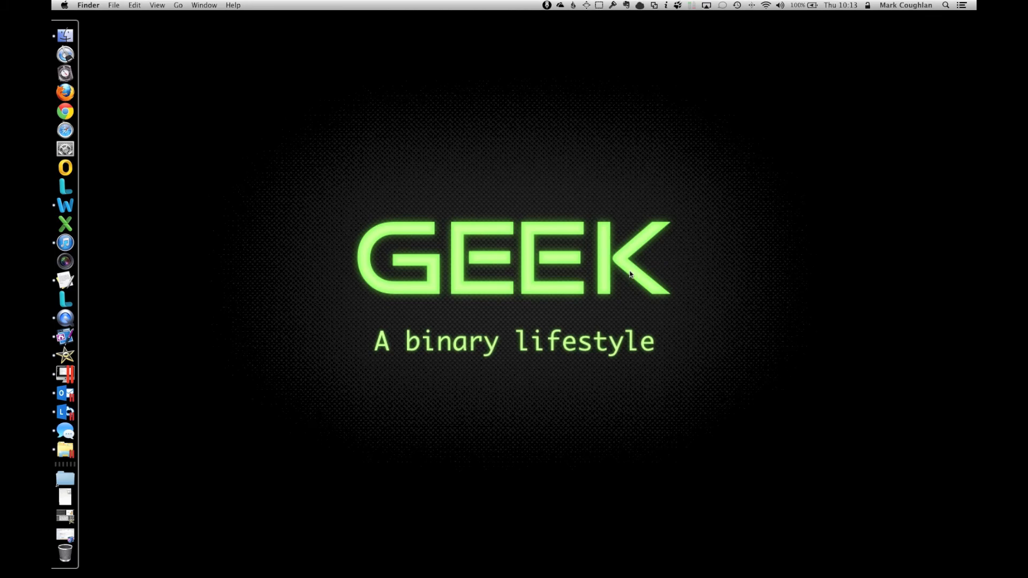
key(super+space)
text(drop)
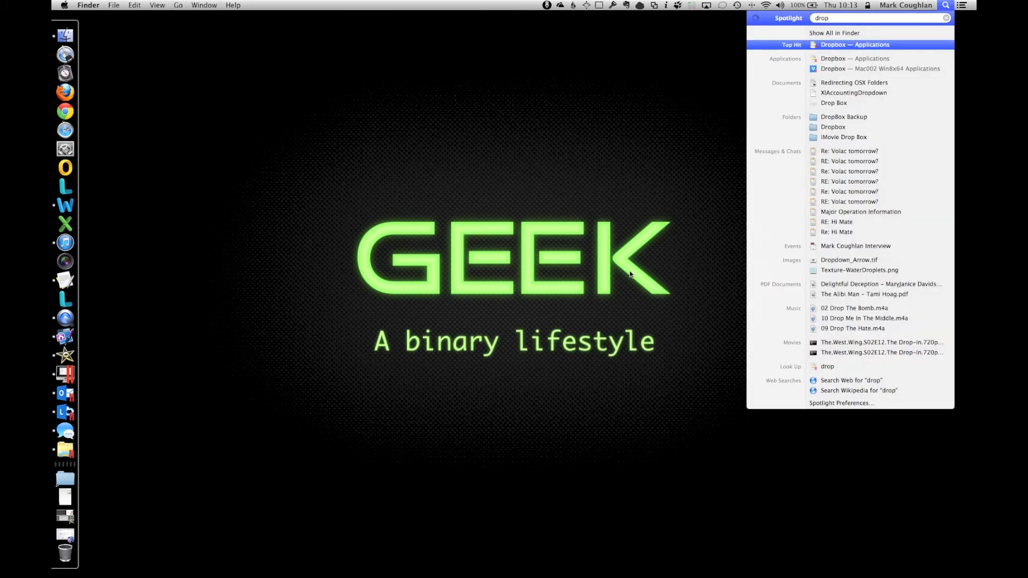
key(Return)
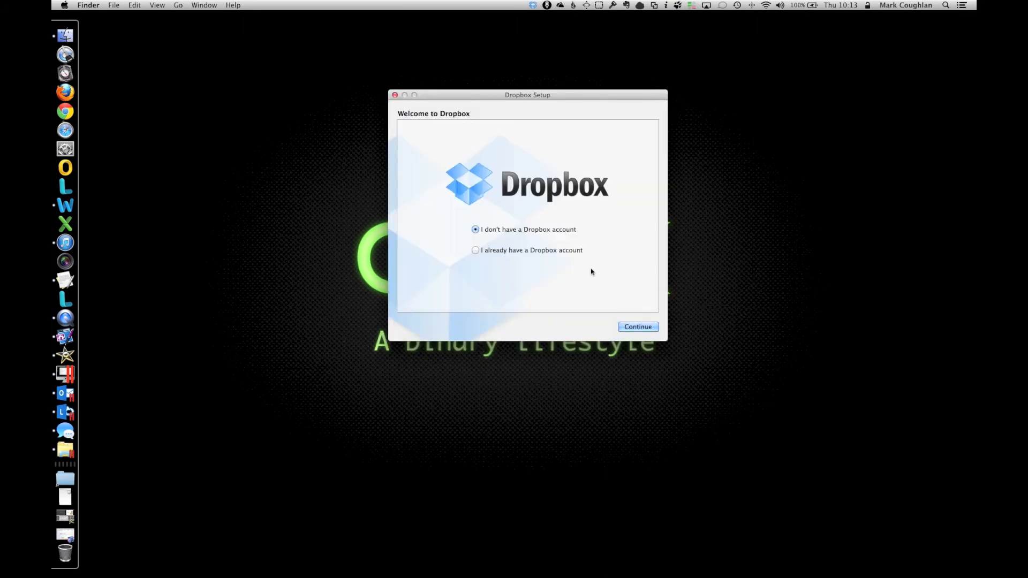
Step: Choose the existing-account option and log in with the account's e-mail and password
click(486, 252)
click(648, 328)
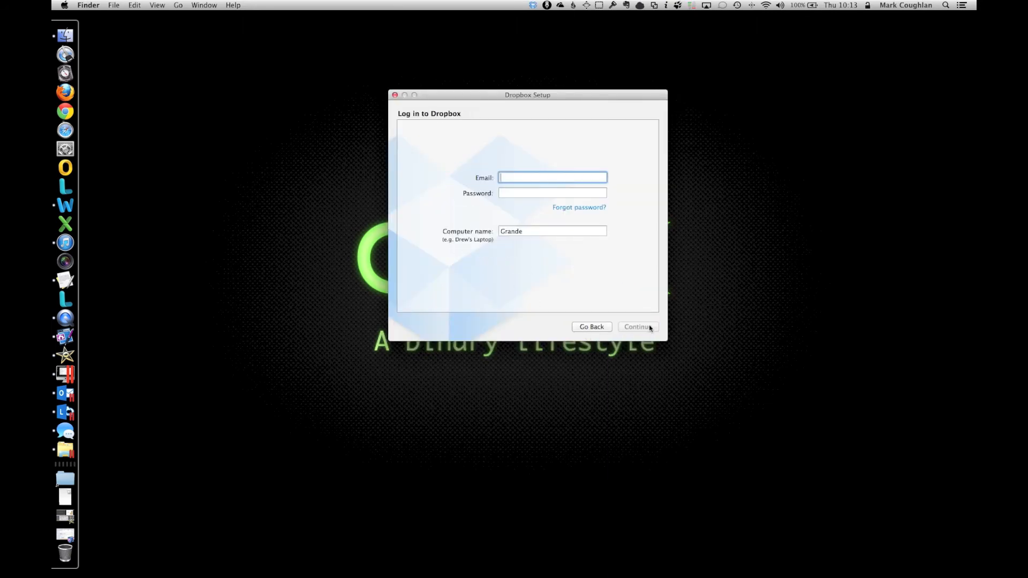
key(Tab)
text(••••••••)
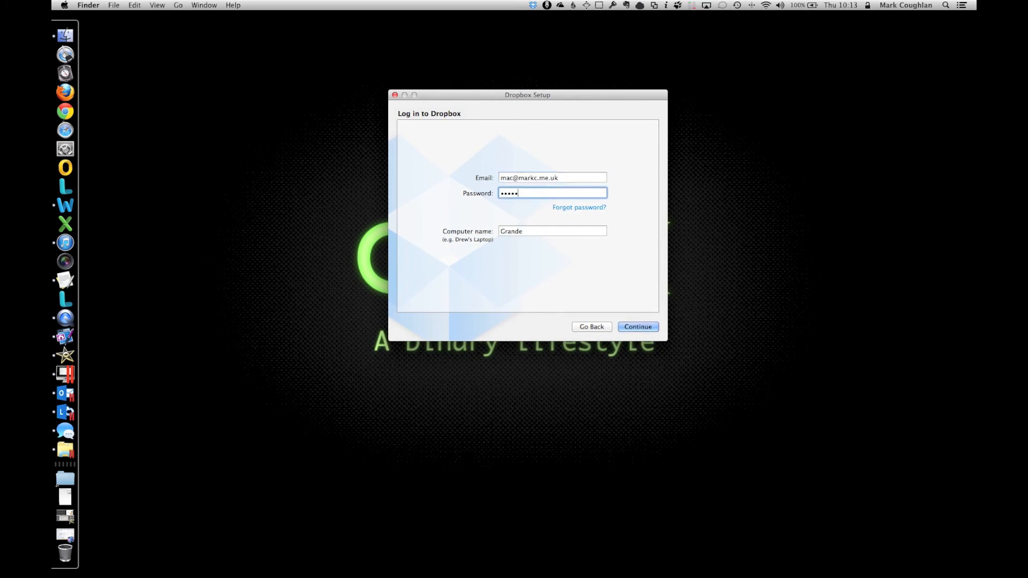
text(••••••••)
key(Return)
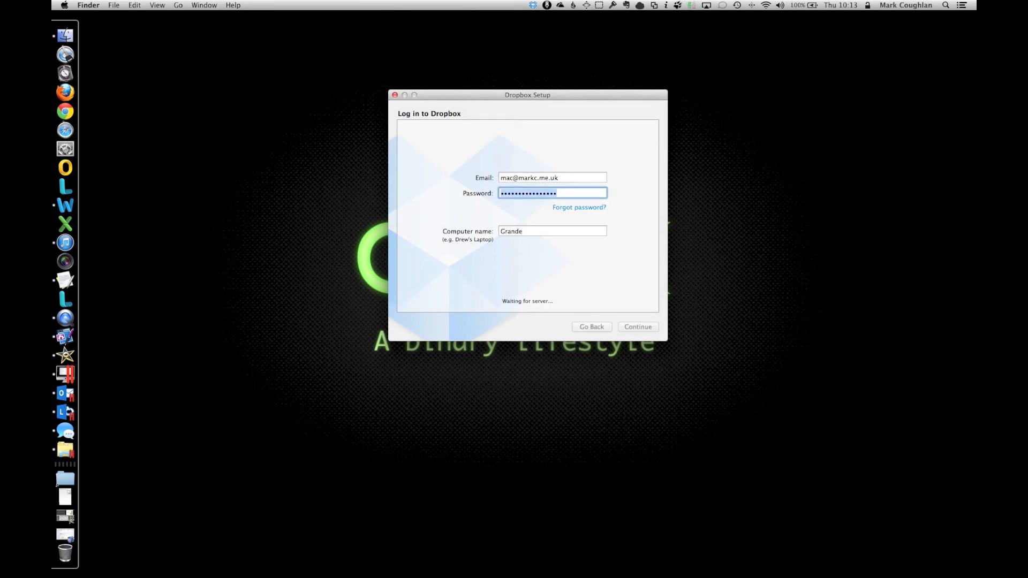